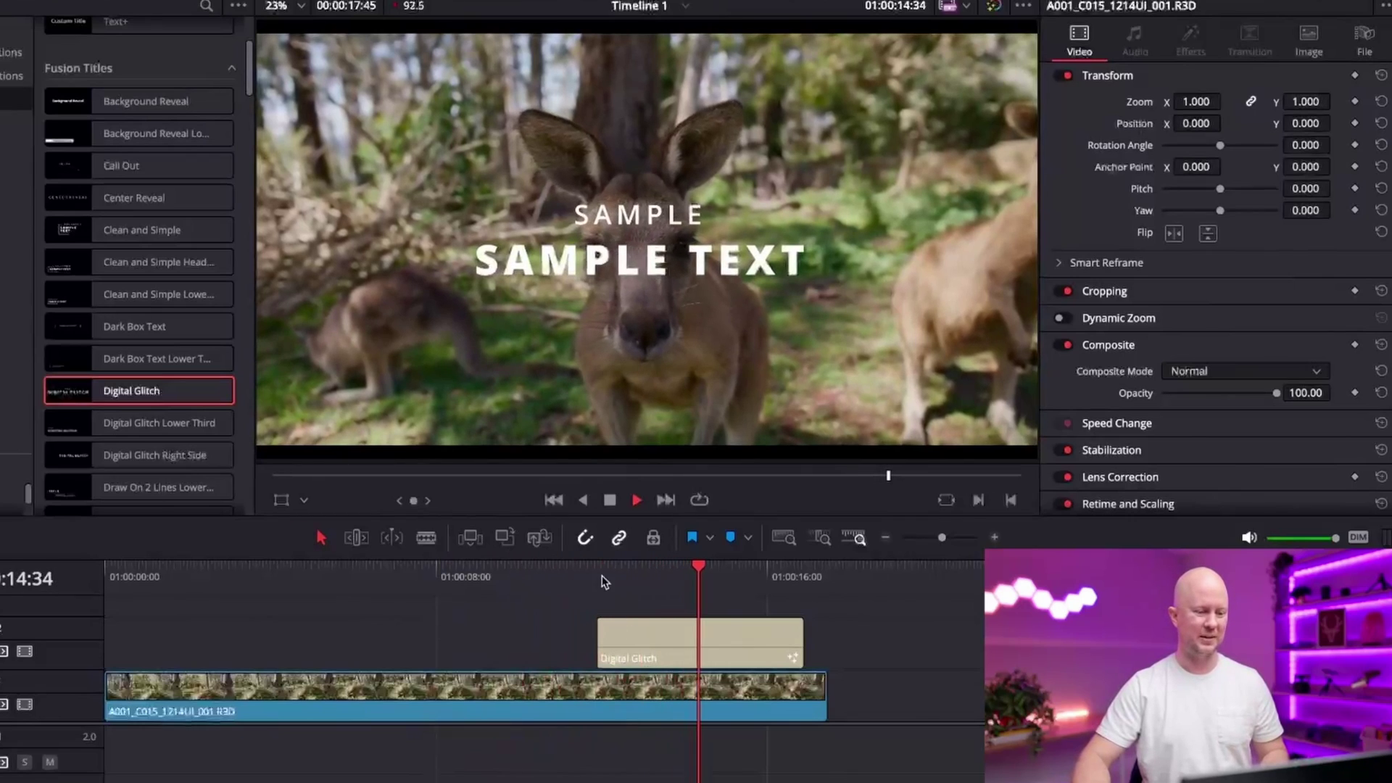
Check the RED kangaroo clip's file details (8192 x 4320, 23.976 fps), then play the glitch title
{"action": "left_click_drag", "start_coordinate": [604, 582], "coordinate": [425, 578]}
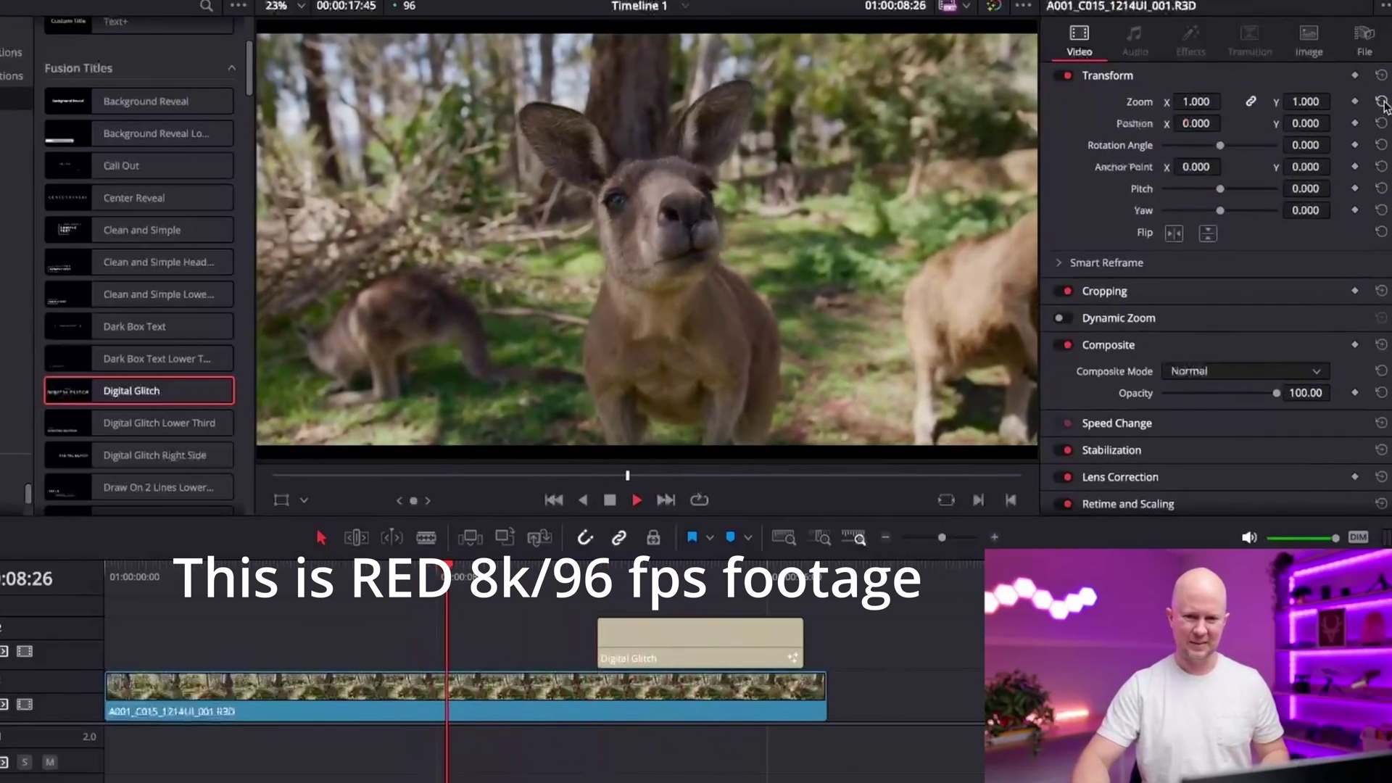
{"action": "left_click", "coordinate": [1365, 41]}
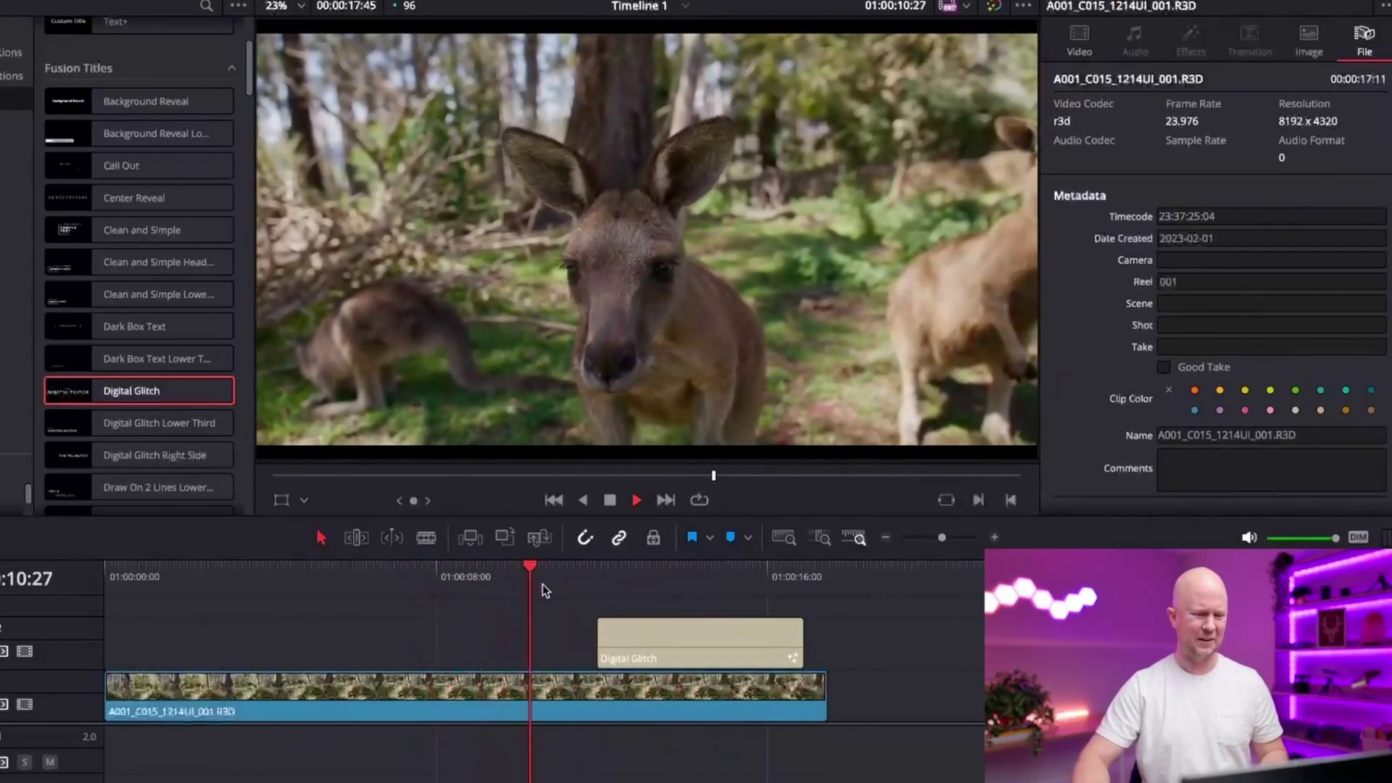
{"action": "left_click_drag", "start_coordinate": [419, 573], "coordinate": [314, 589]}
{"action": "key", "text": "space"}
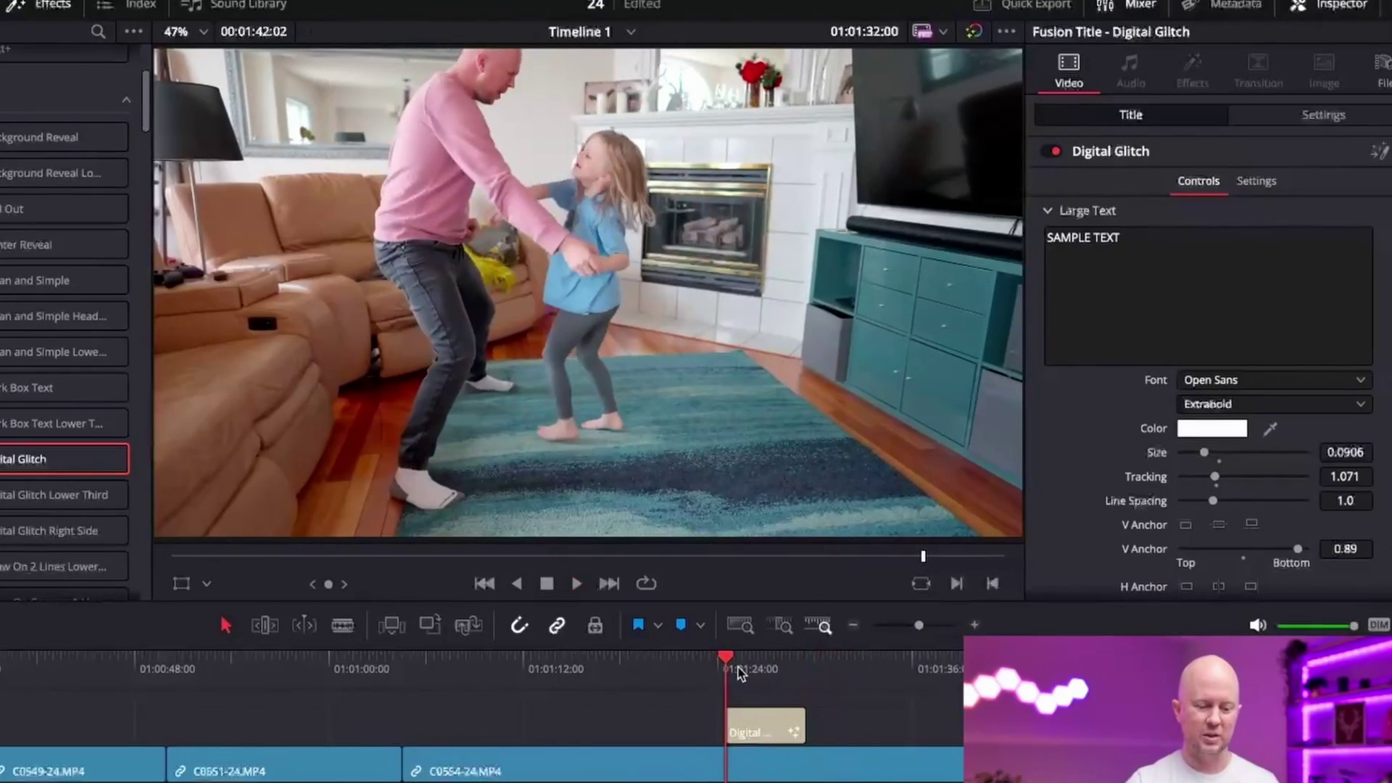
Play back the C0450.MP4 dance clip timeline
{"action": "key", "text": "space"}
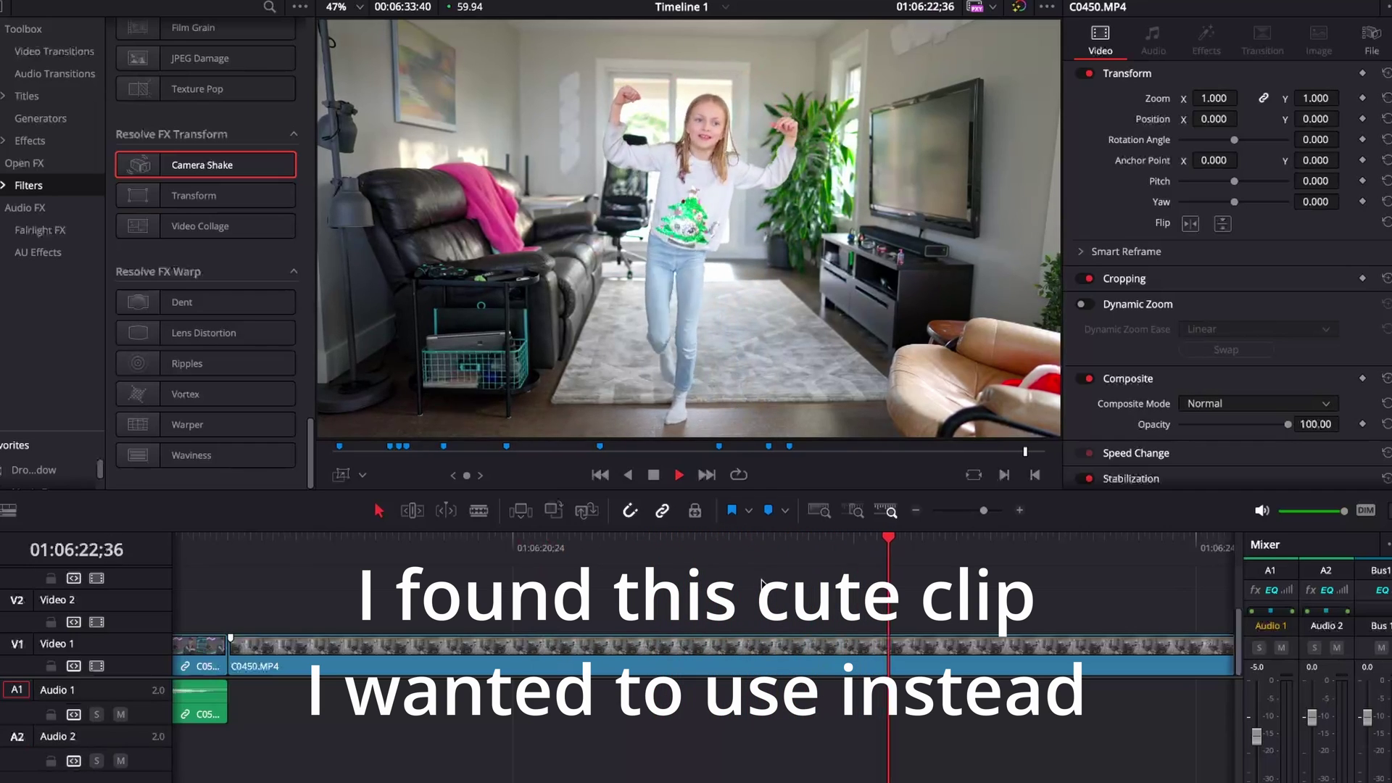
Add the Digital Glitch Fusion title on V2 above C0450.MP4 and preview it
{"action": "scroll", "coordinate": [761, 580], "scroll_direction": "down", "scroll_amount": 5}
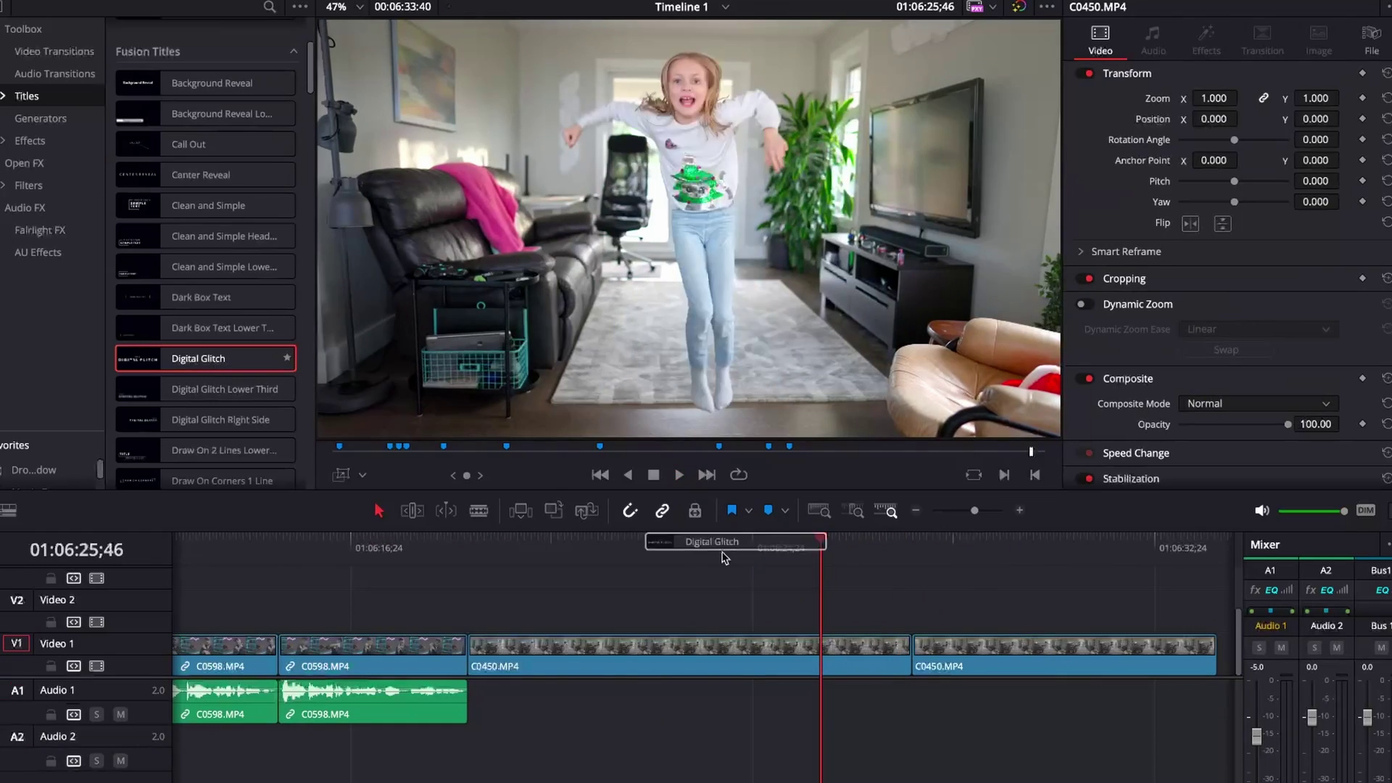
{"action": "left_click_drag", "start_coordinate": [724, 553], "coordinate": [653, 627]}
{"action": "left_click", "coordinate": [595, 549]}
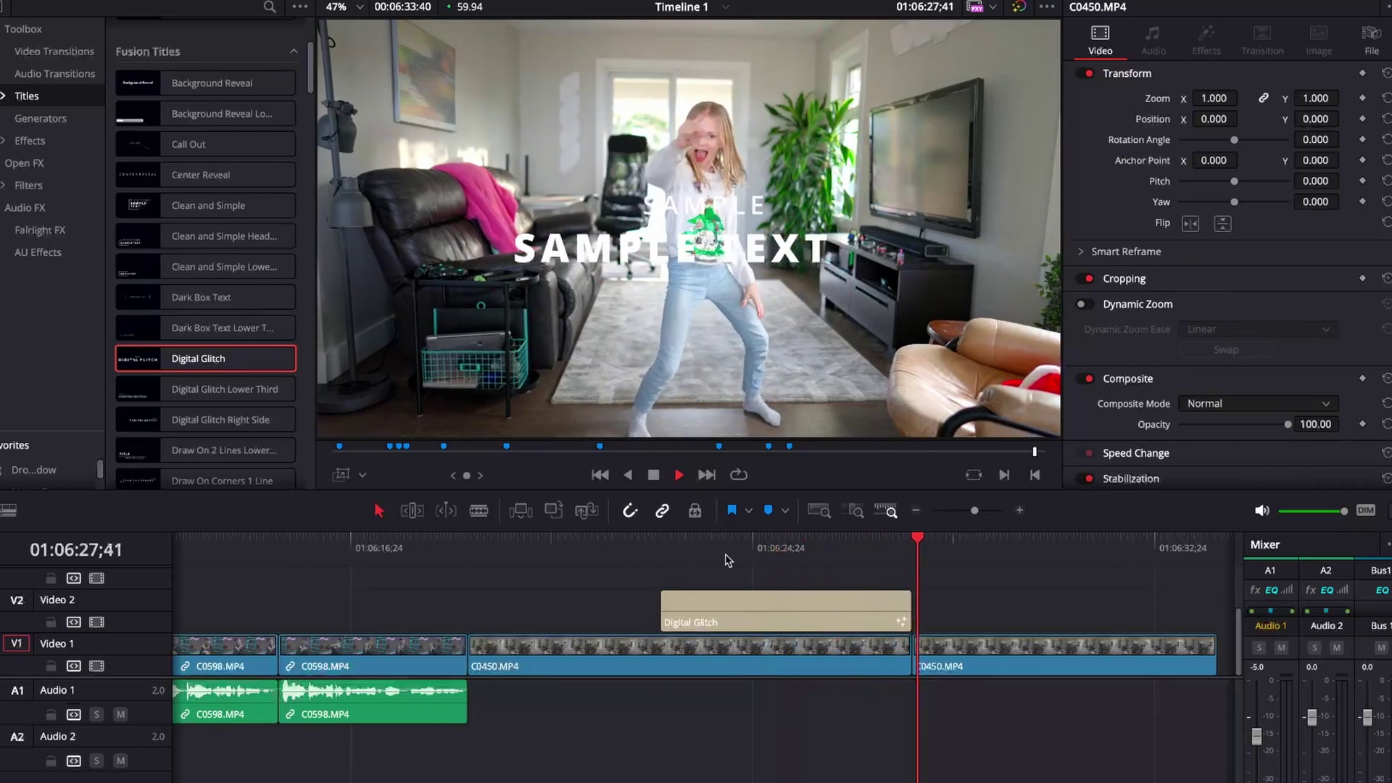
{"action": "left_click", "coordinate": [680, 545]}
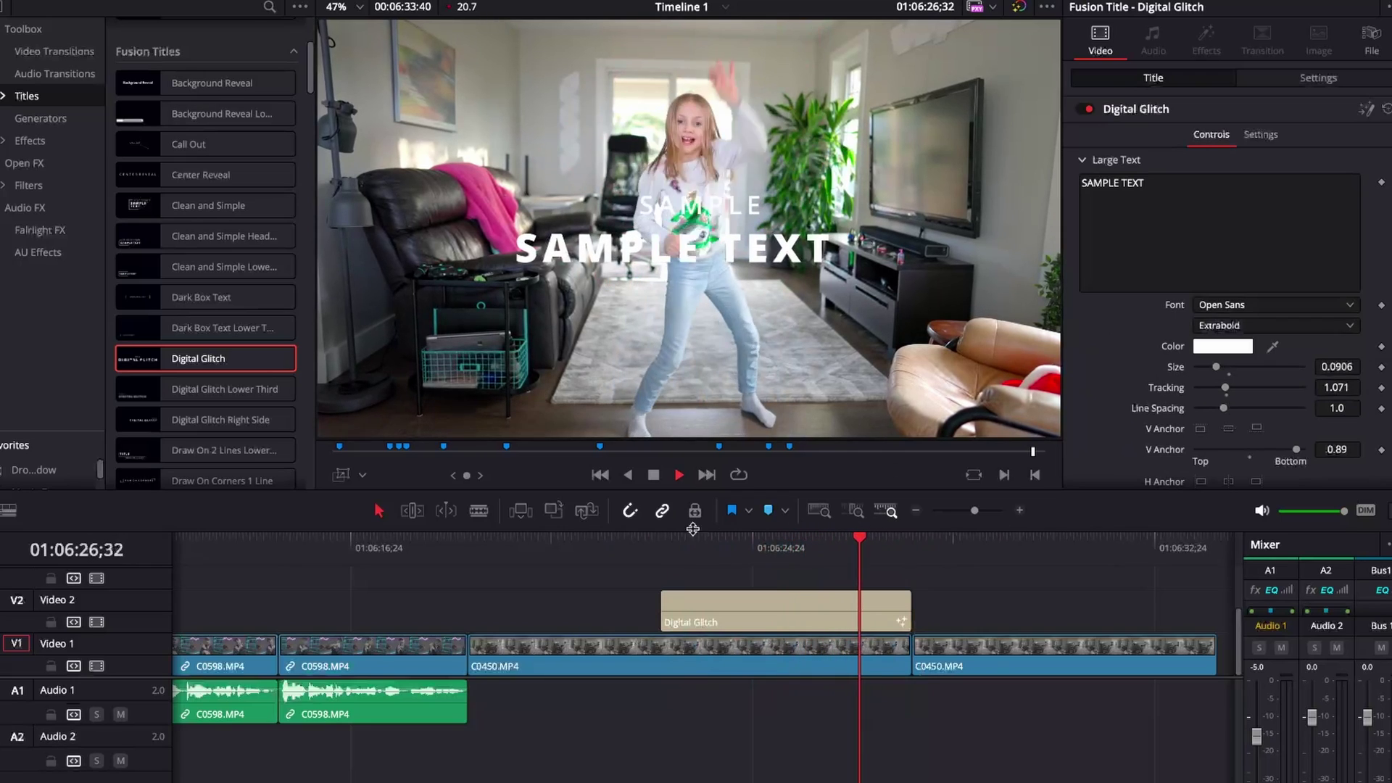
{"action": "left_click", "coordinate": [603, 546]}
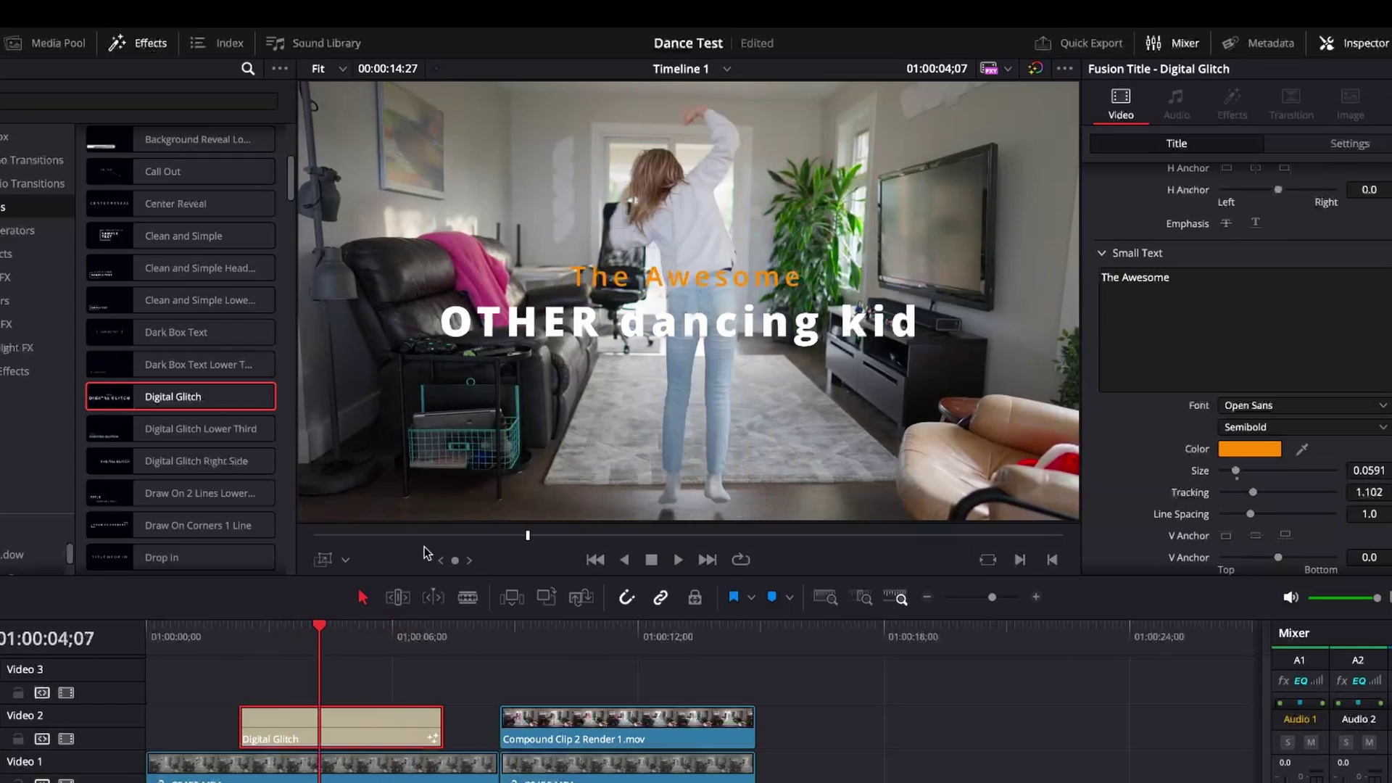
Set the Playback render cache to Smart and jump back before the title
{"action": "left_click", "coordinate": [417, 11]}
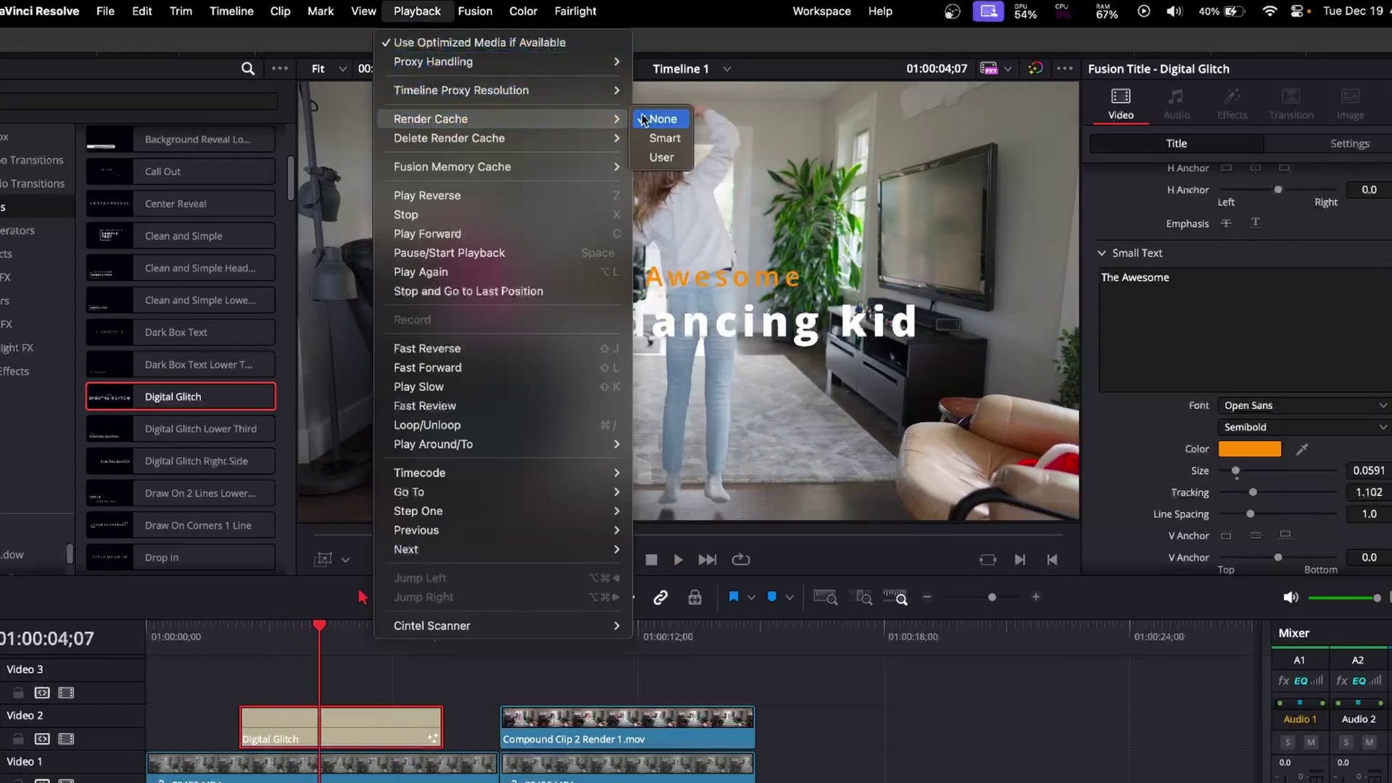
{"action": "left_click", "coordinate": [664, 139]}
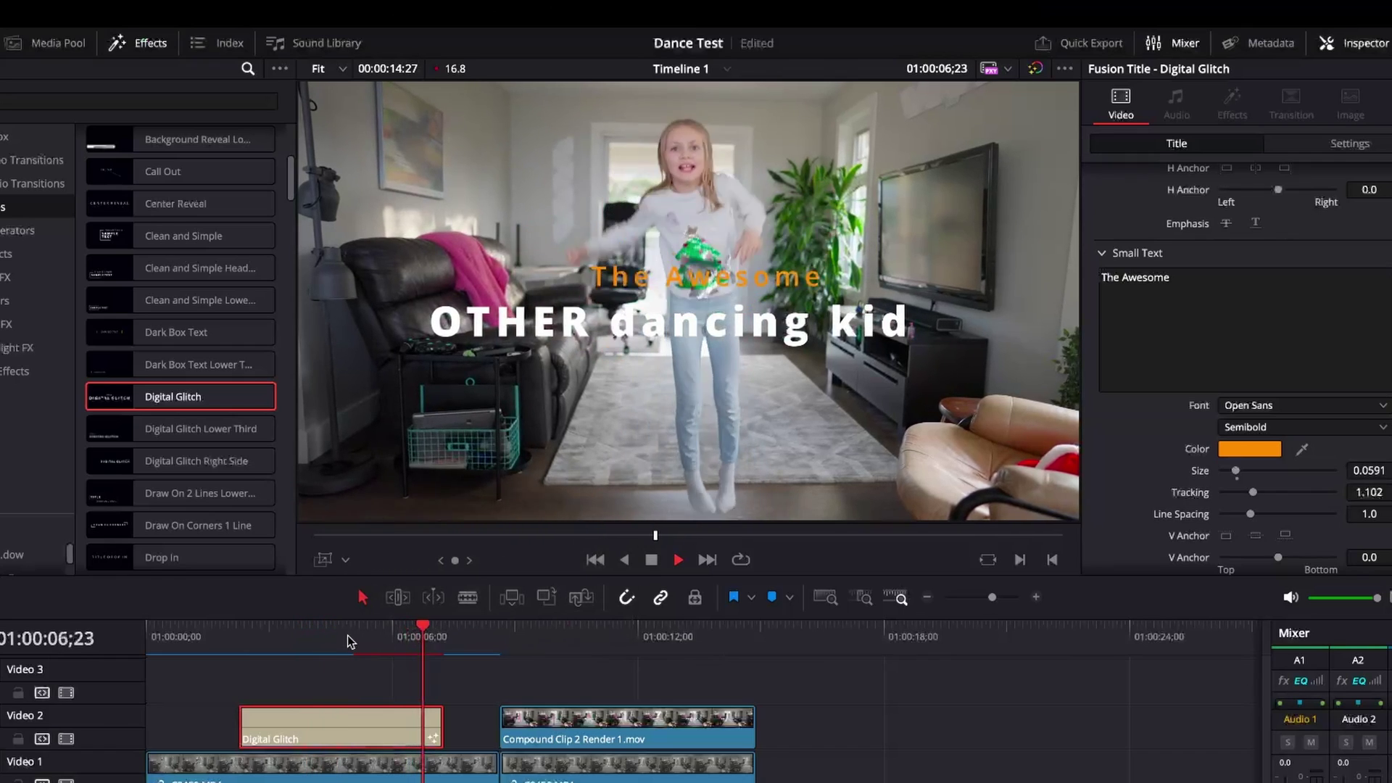
{"action": "left_click", "coordinate": [377, 640]}
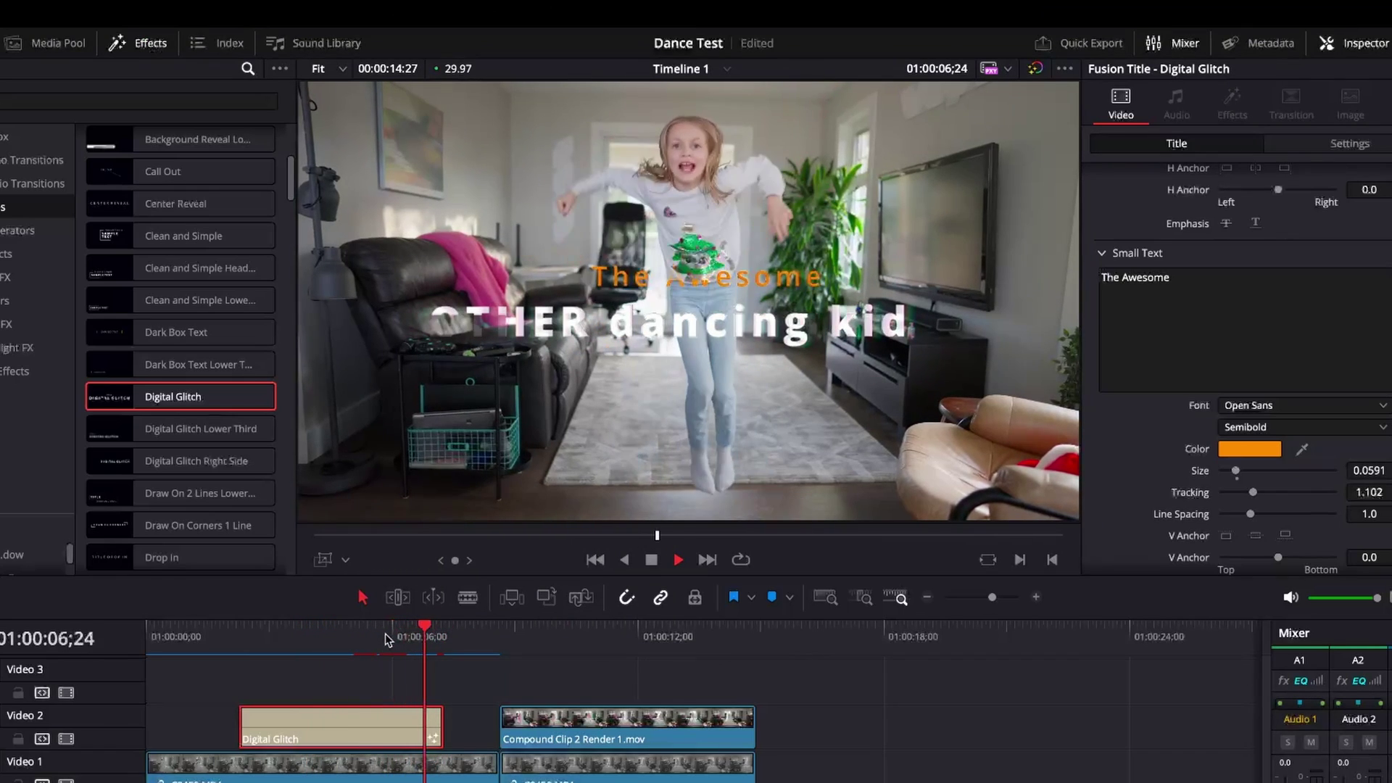
{"action": "left_click", "coordinate": [365, 640]}
Replay the title section between 01:00:04 and 01:00:09 several times so it caches
{"action": "left_click_drag", "start_coordinate": [399, 640], "coordinate": [310, 641]}
{"action": "key", "text": "space"}
{"action": "left_click", "coordinate": [349, 642]}
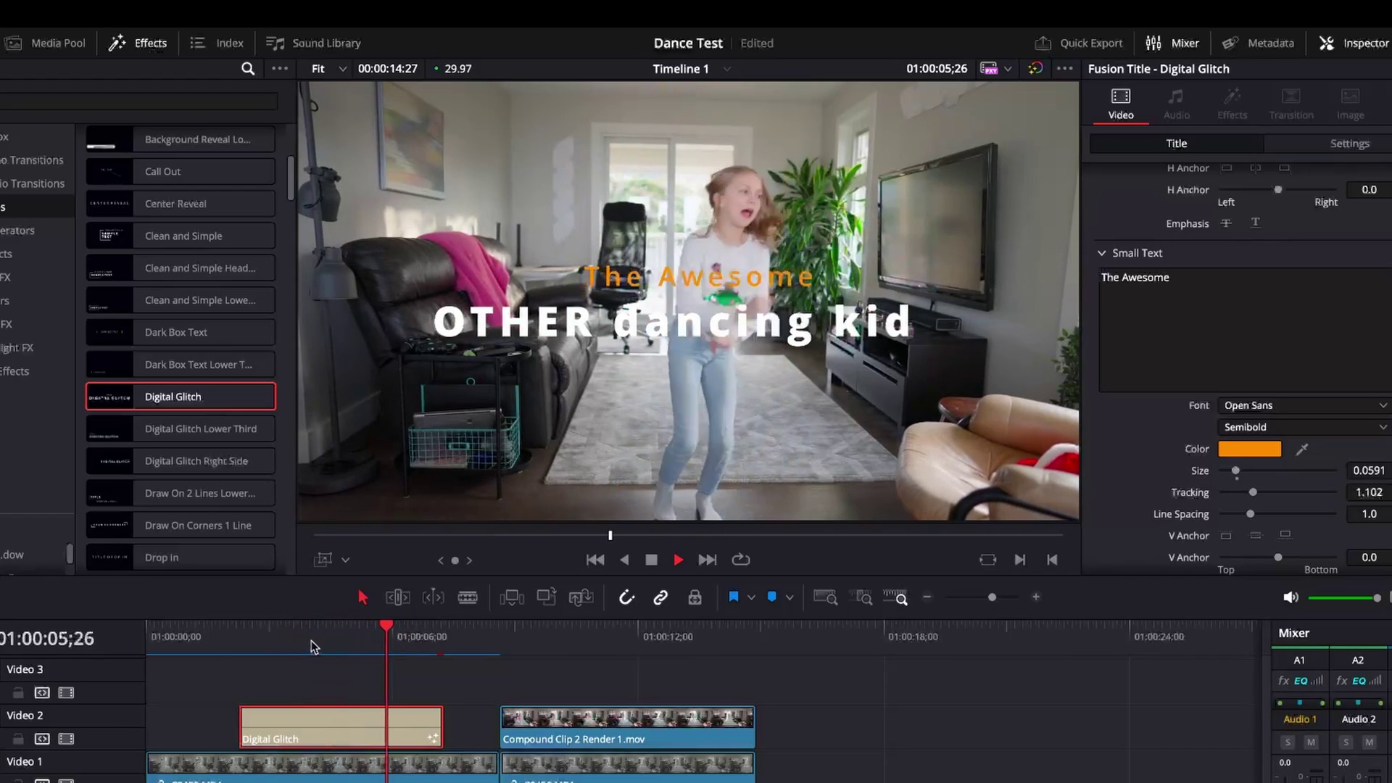
{"action": "left_click", "coordinate": [294, 642]}
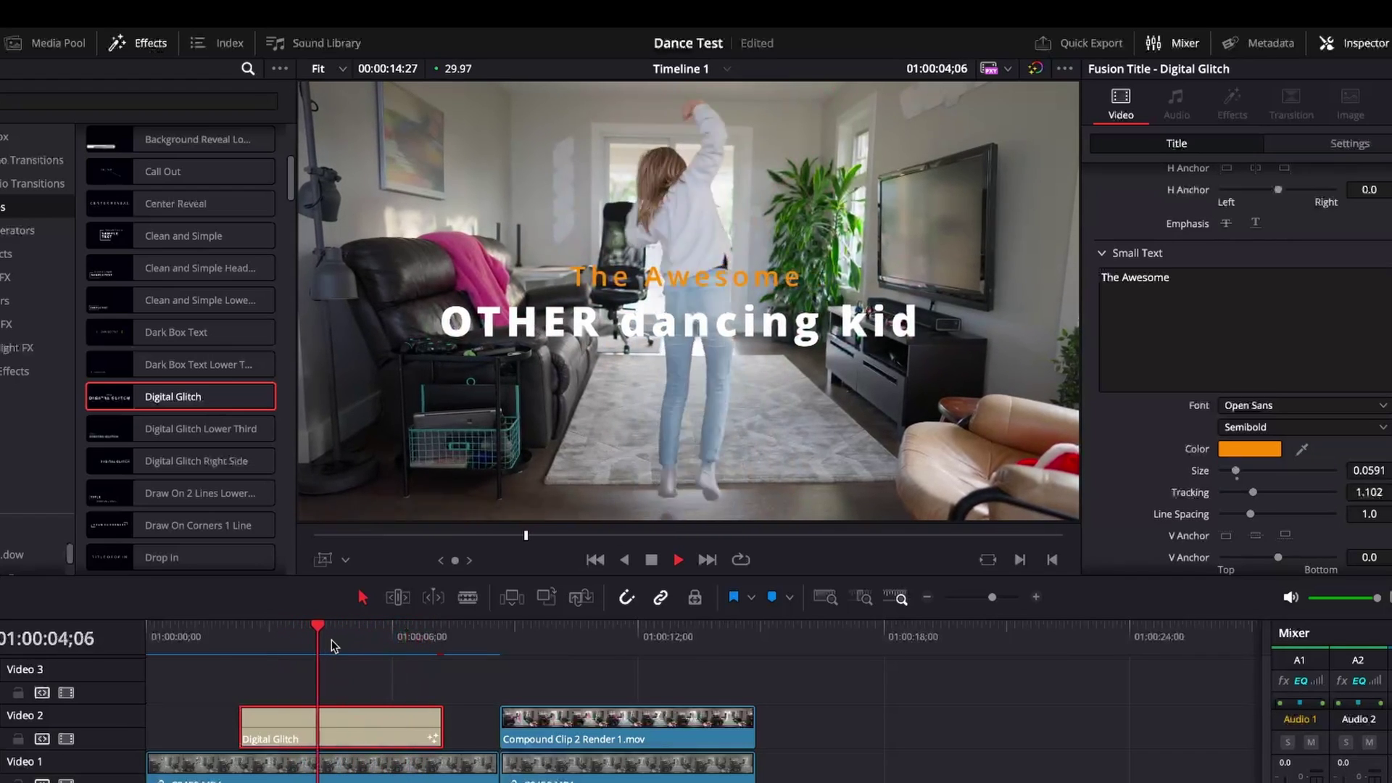
{"action": "left_click", "coordinate": [263, 641]}
{"action": "left_click", "coordinate": [541, 638]}
{"action": "left_click", "coordinate": [417, 11]}
{"action": "mouse_move", "coordinate": [513, 140]}
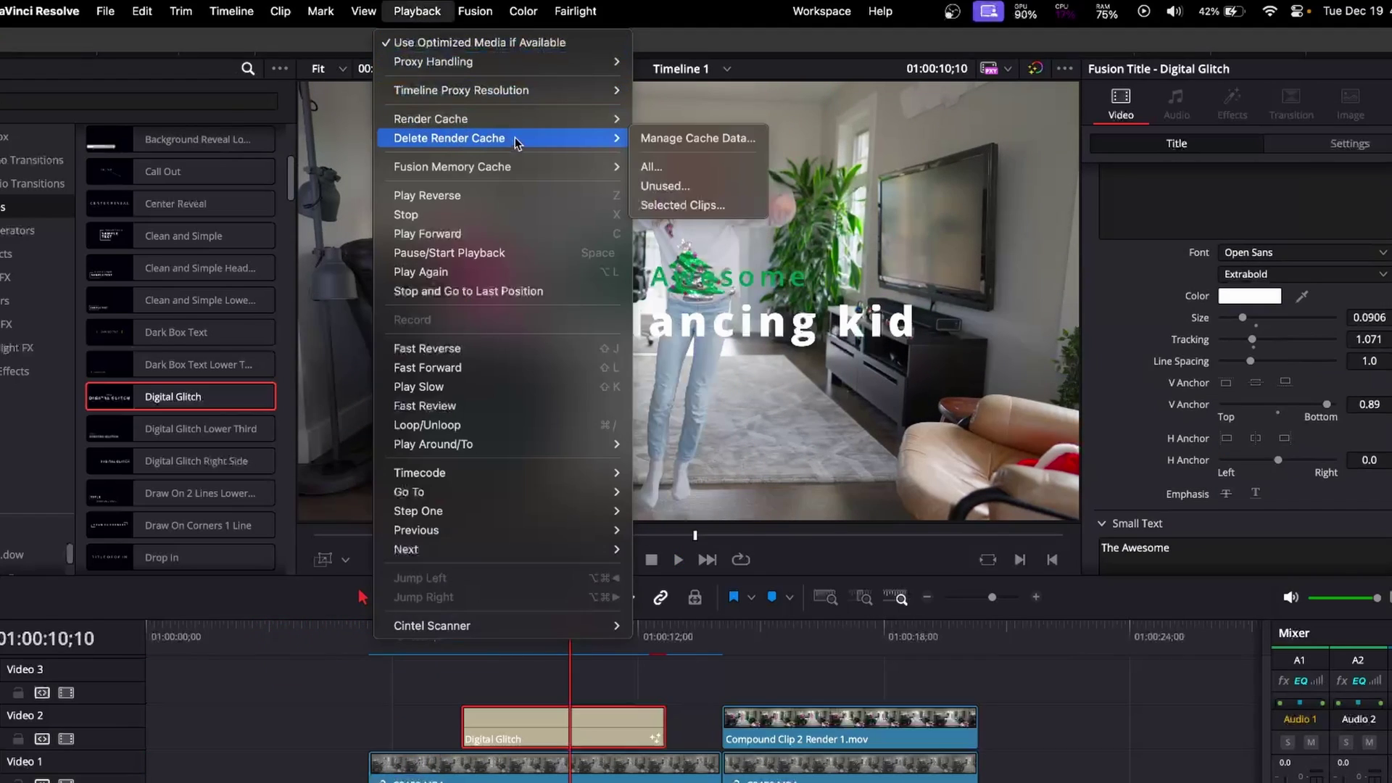
In Manage Cache Data, mark the Dance project's 39.69 GB render cache for deletion
{"action": "left_click", "coordinate": [685, 139]}
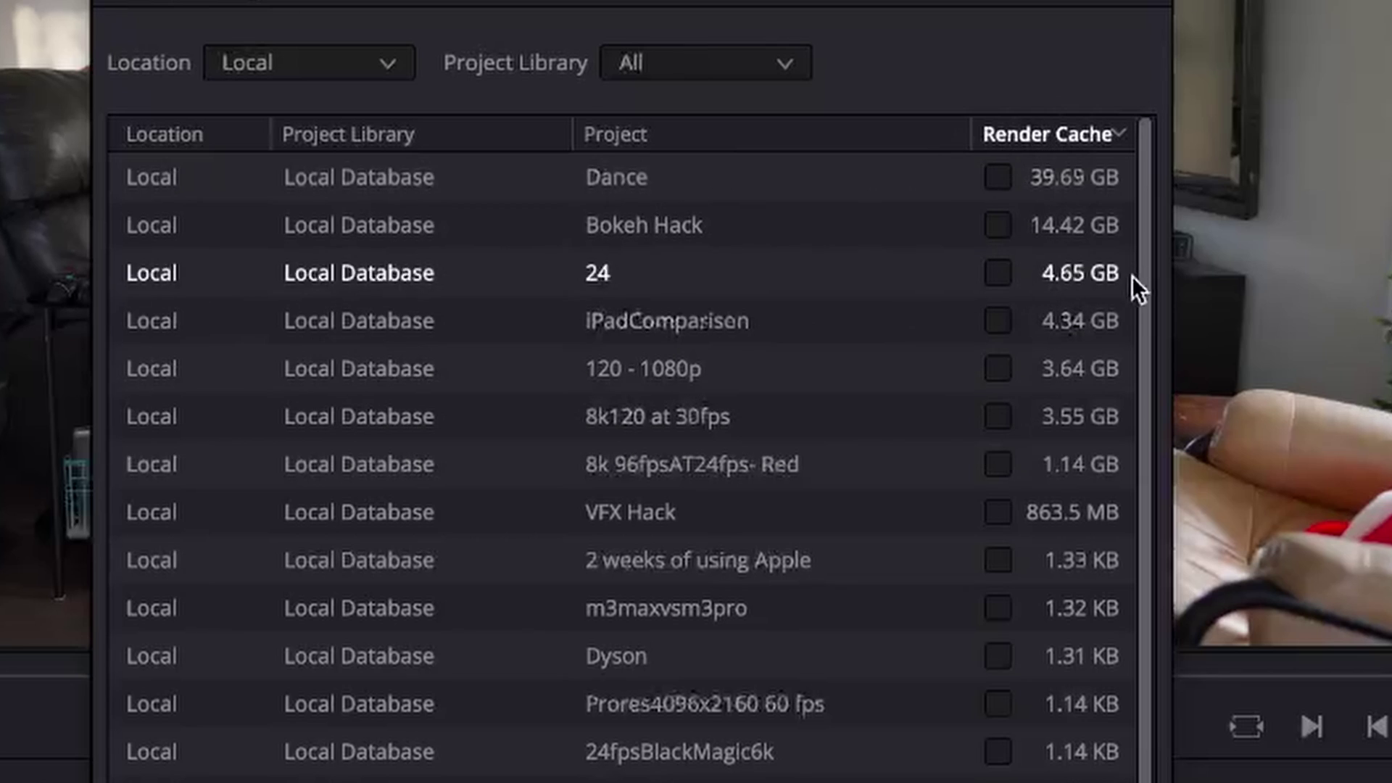
{"action": "left_click", "coordinate": [993, 181]}
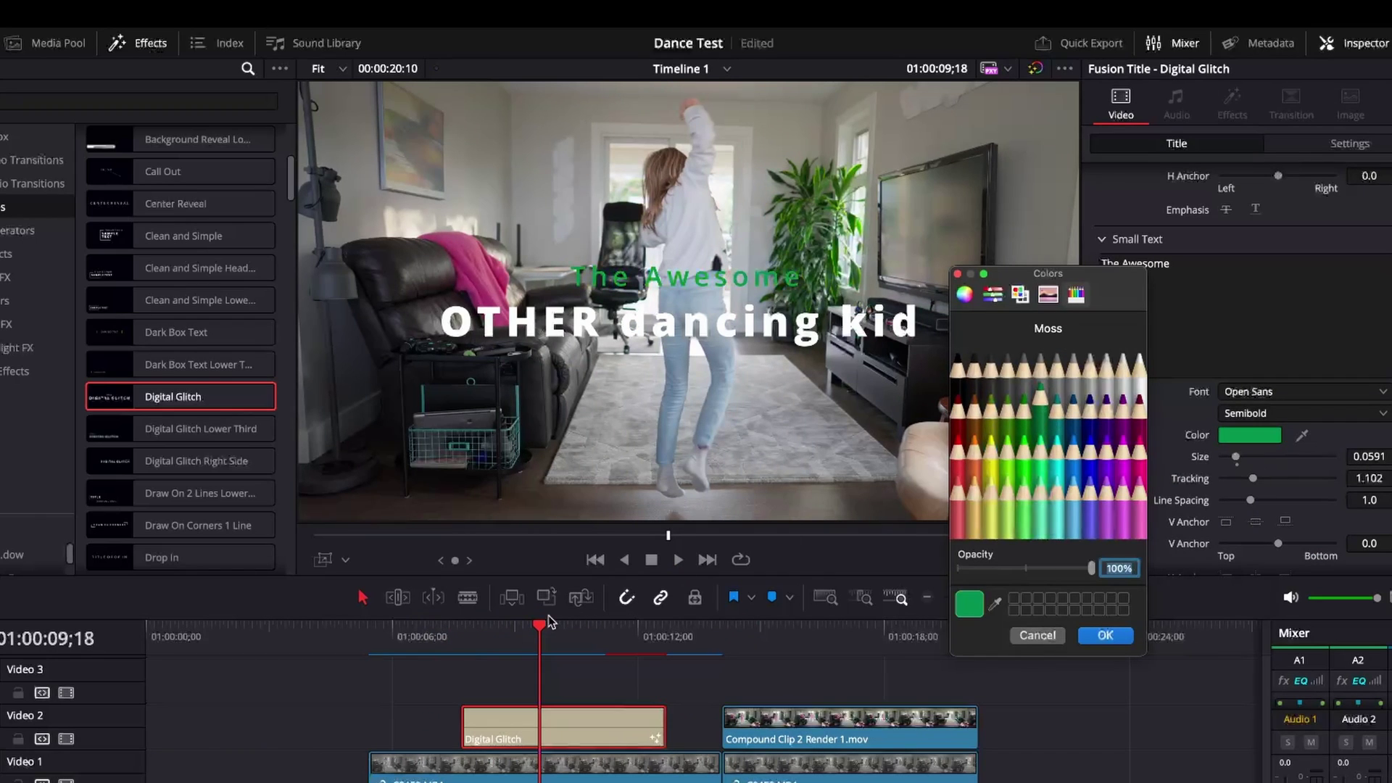
Confirm the green text colour and play back the recoloured glitch title
{"action": "left_click", "coordinate": [1108, 631]}
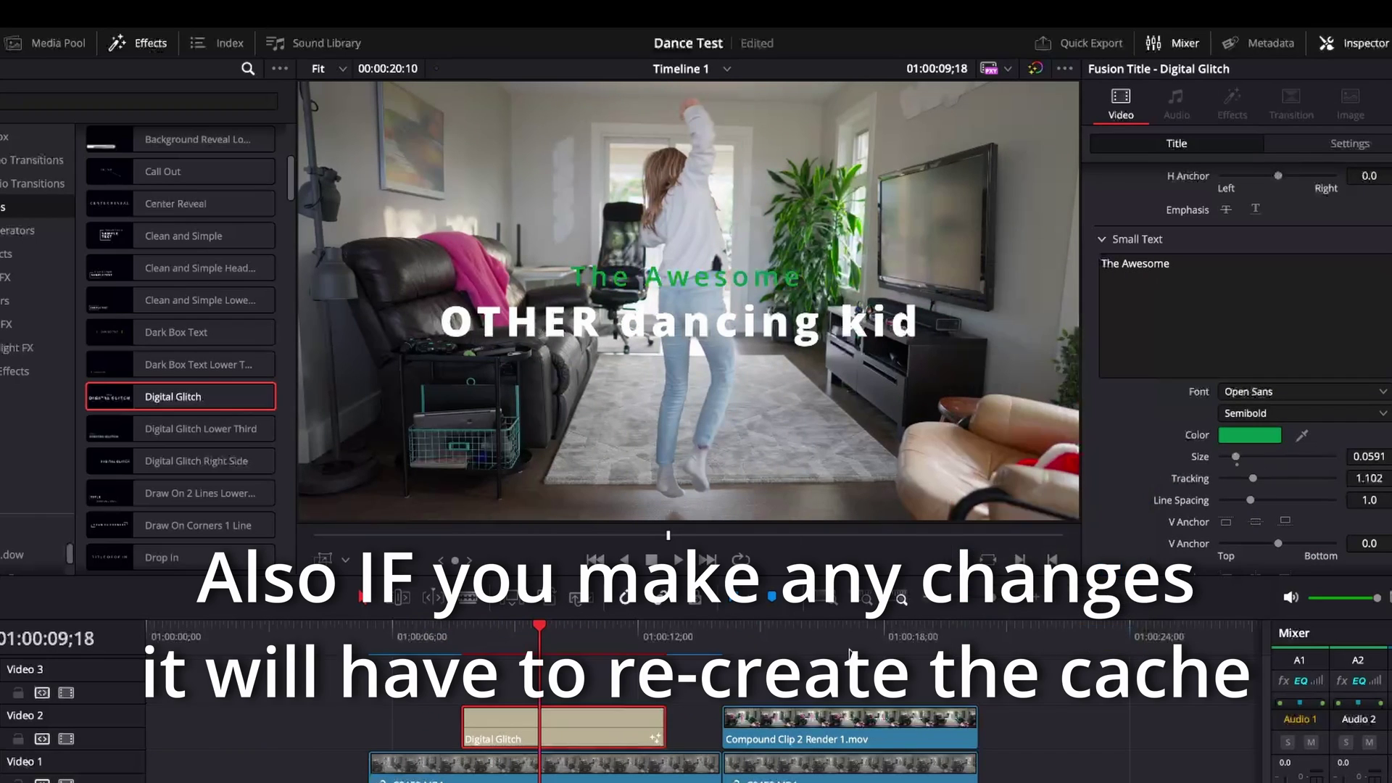
{"action": "left_click", "coordinate": [432, 655]}
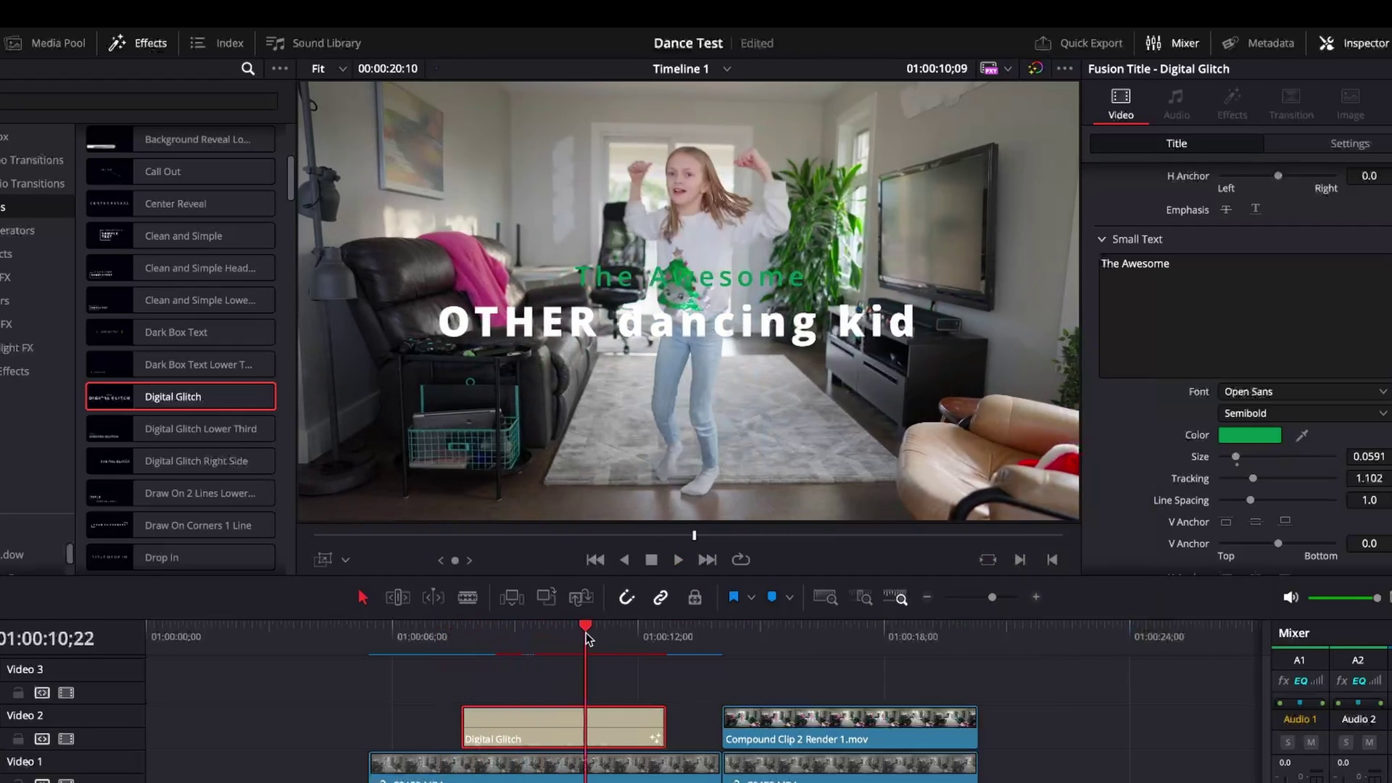
{"action": "left_click", "coordinate": [533, 643]}
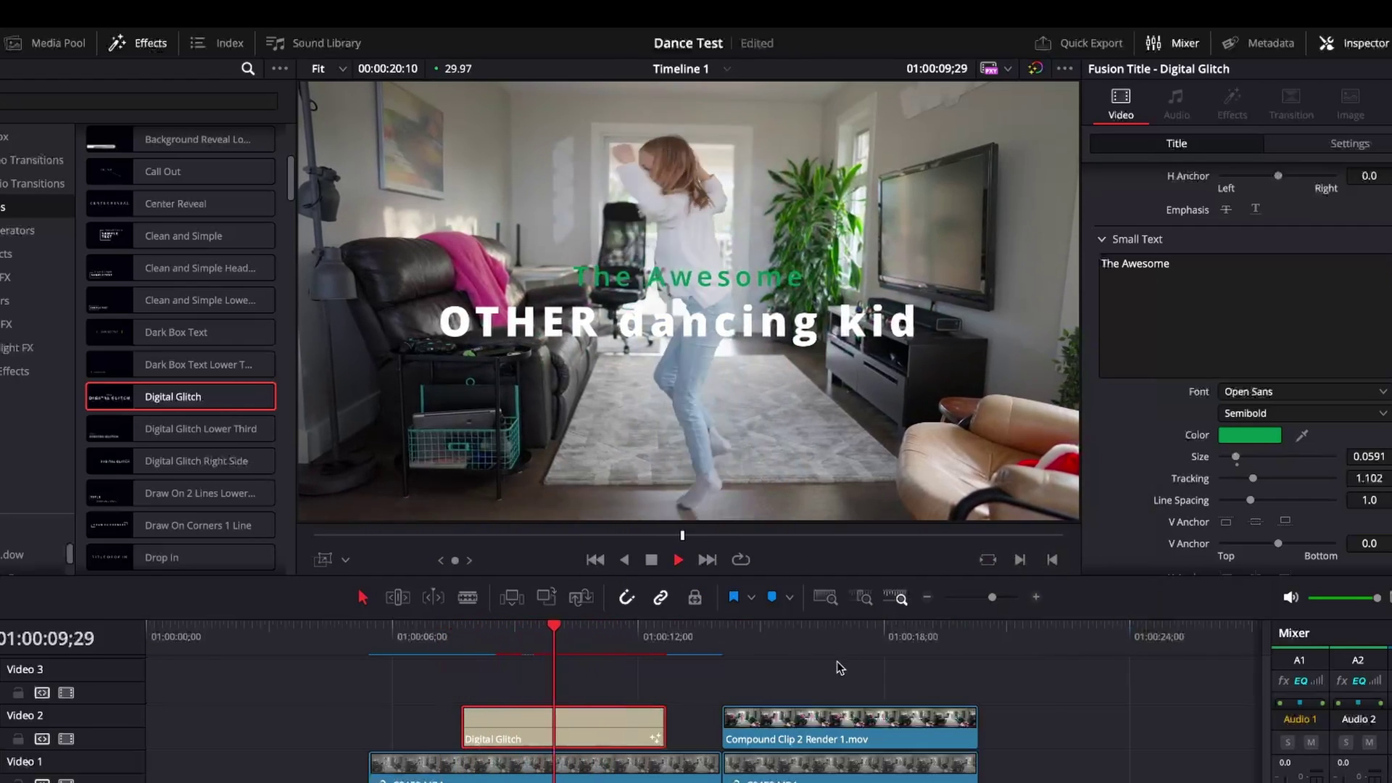
{"action": "left_click", "coordinate": [785, 645]}
{"action": "key", "text": "space"}
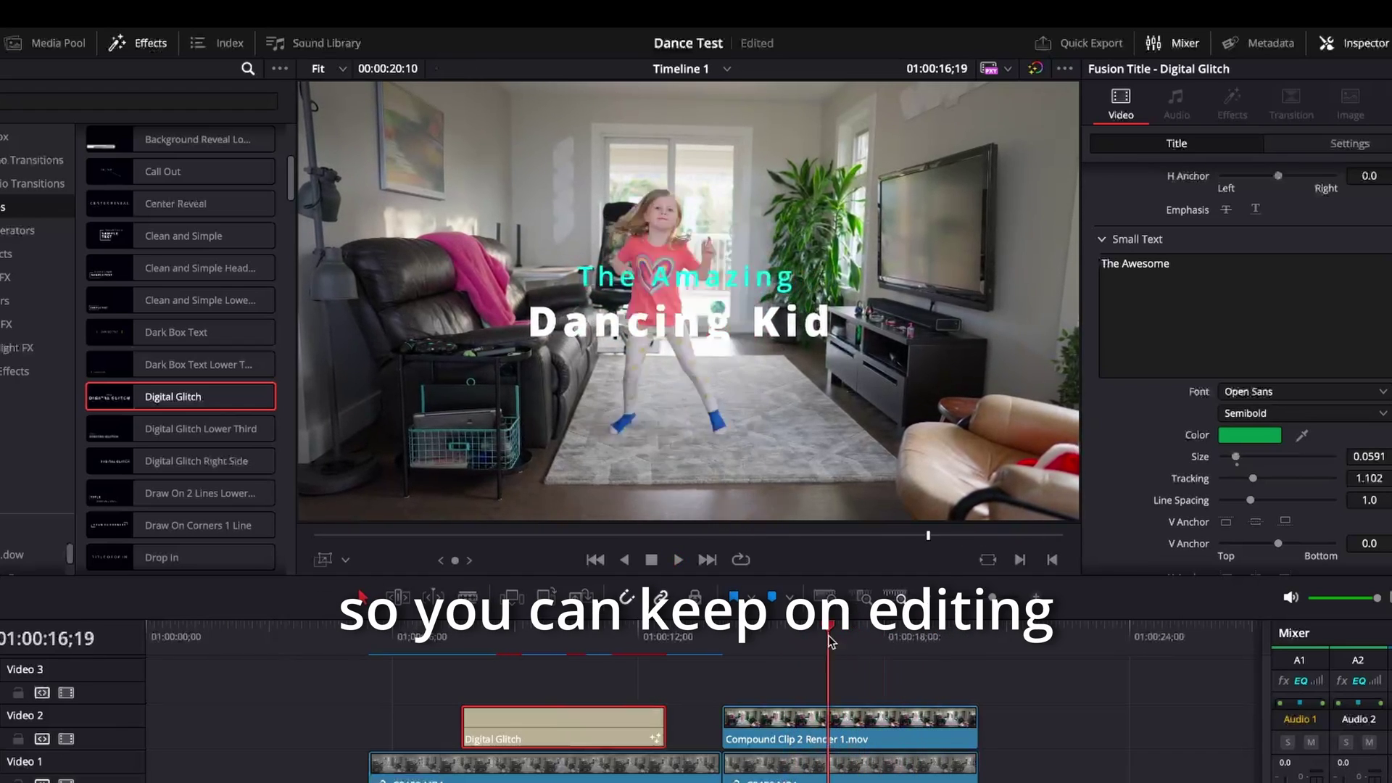
{"action": "left_click", "coordinate": [519, 630]}
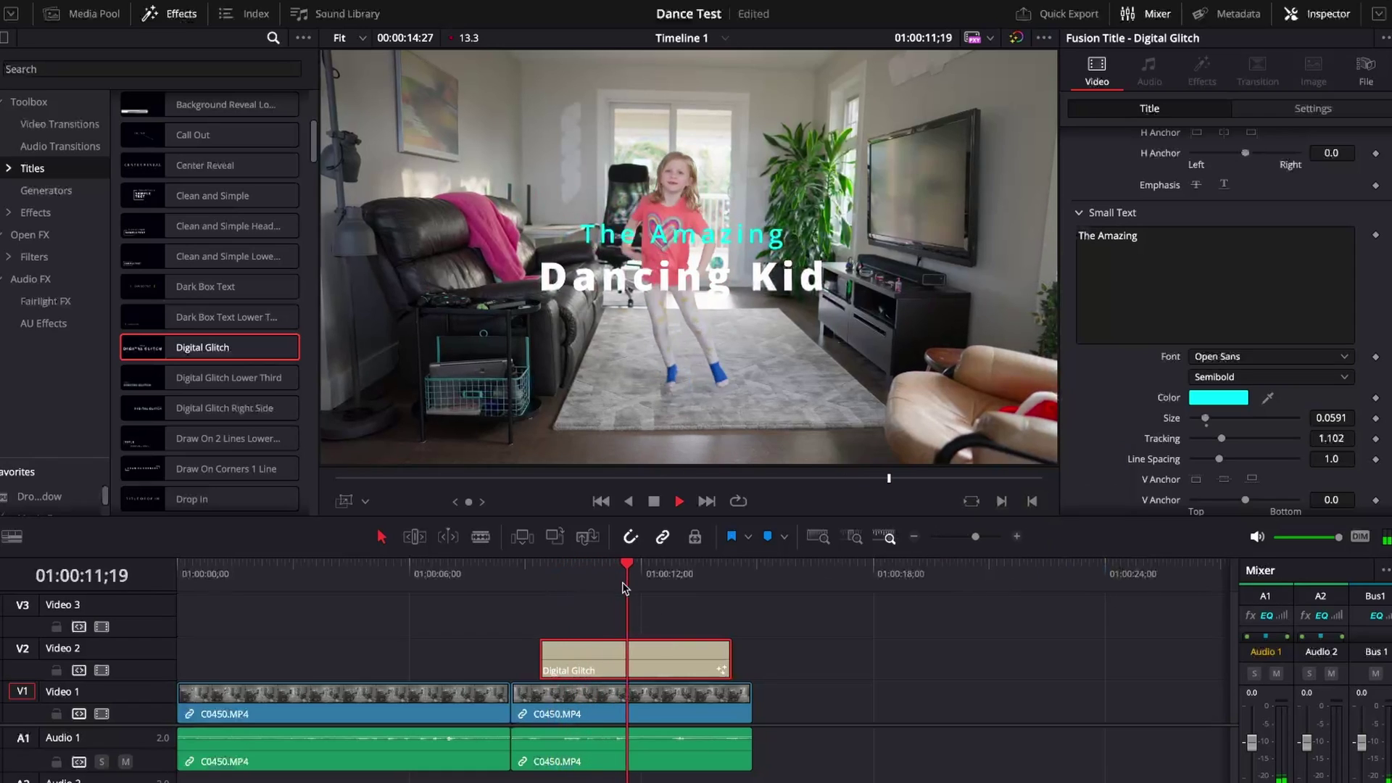
Render the Digital Glitch title in place into the VFX Hack folder and play it back
{"action": "left_click", "coordinate": [527, 575]}
{"action": "right_click", "coordinate": [665, 661]}
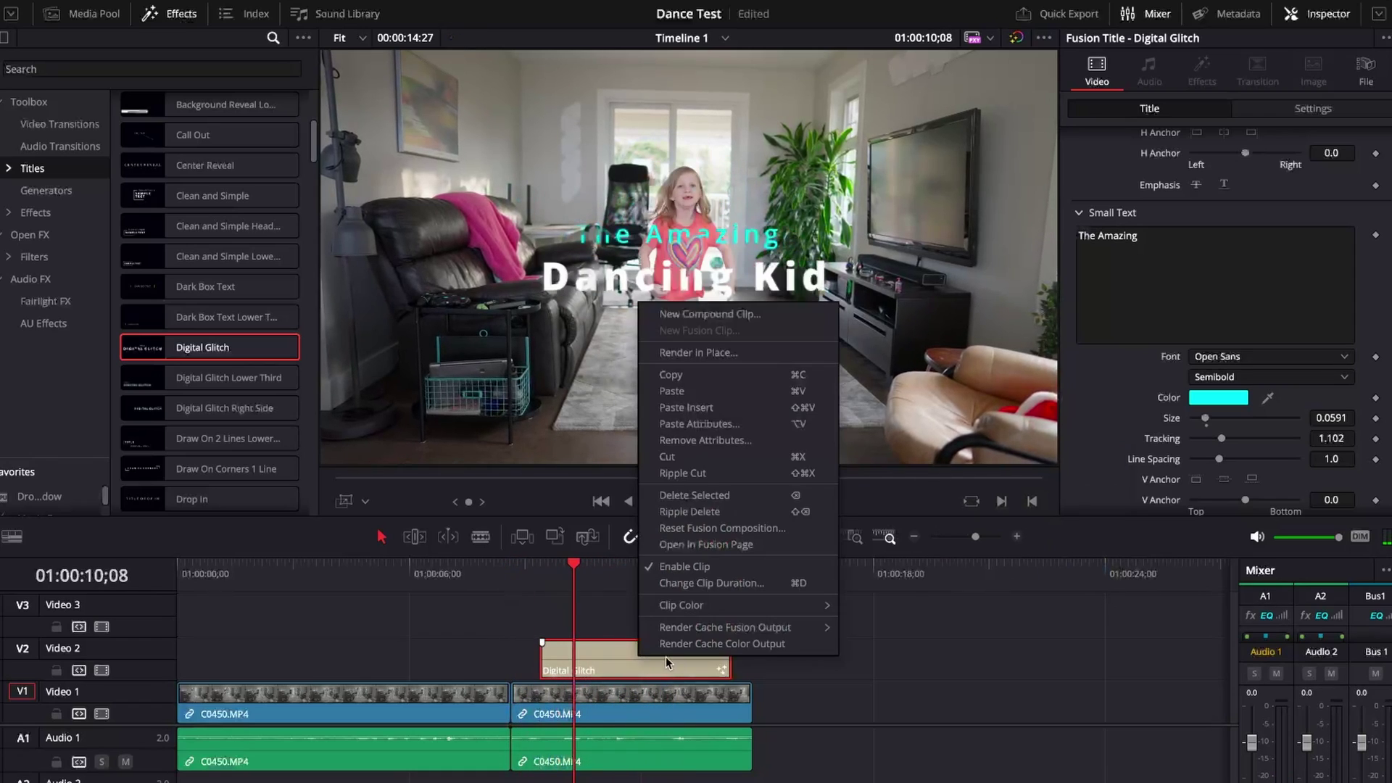
{"action": "left_click", "coordinate": [714, 354]}
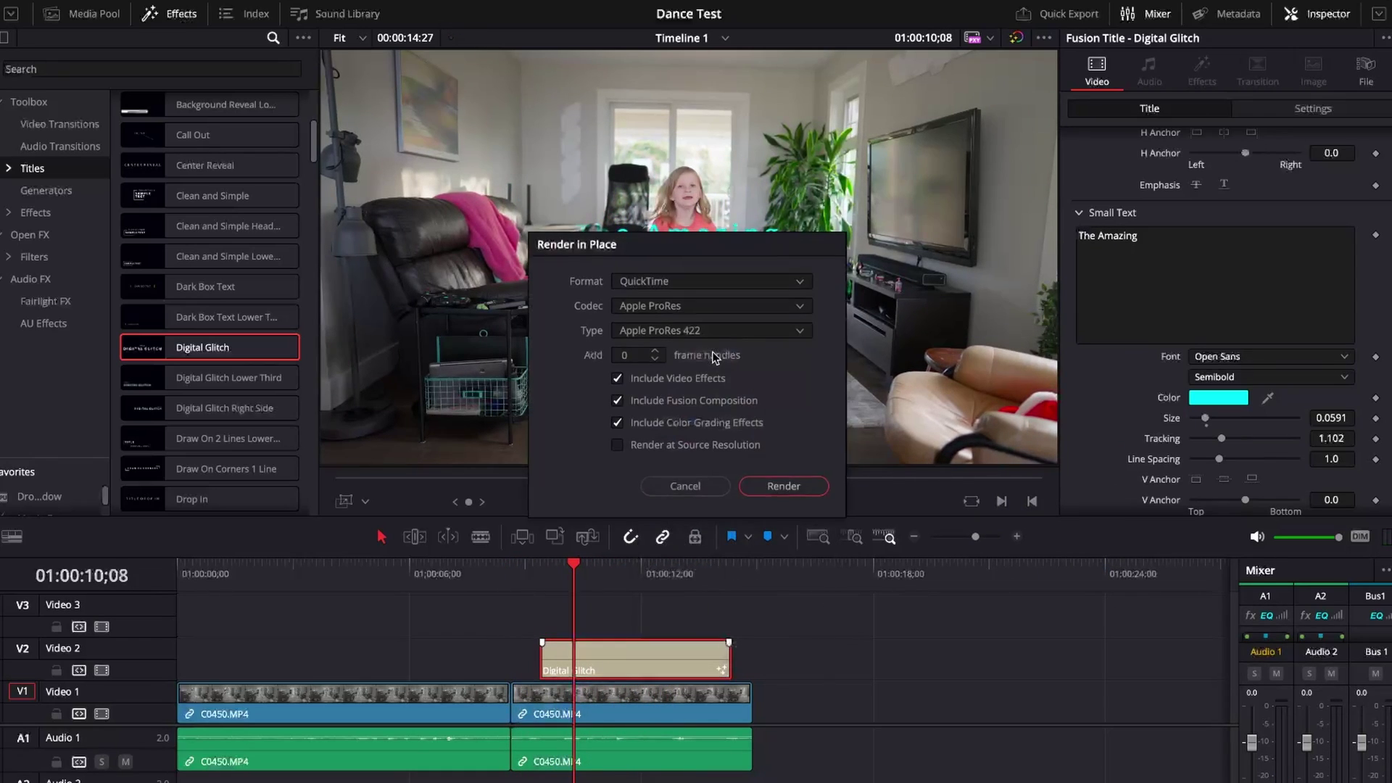
{"action": "left_click", "coordinate": [789, 487]}
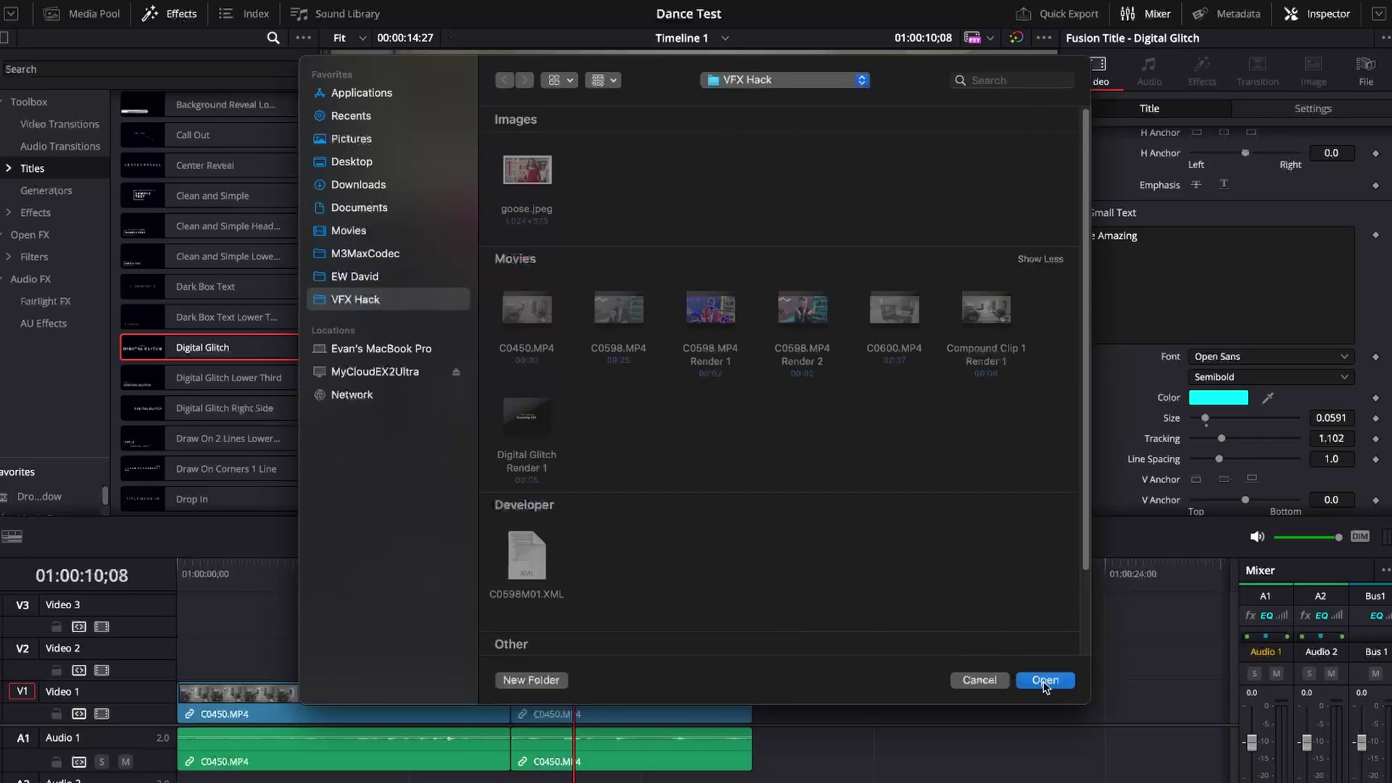
{"action": "left_click", "coordinate": [1045, 680]}
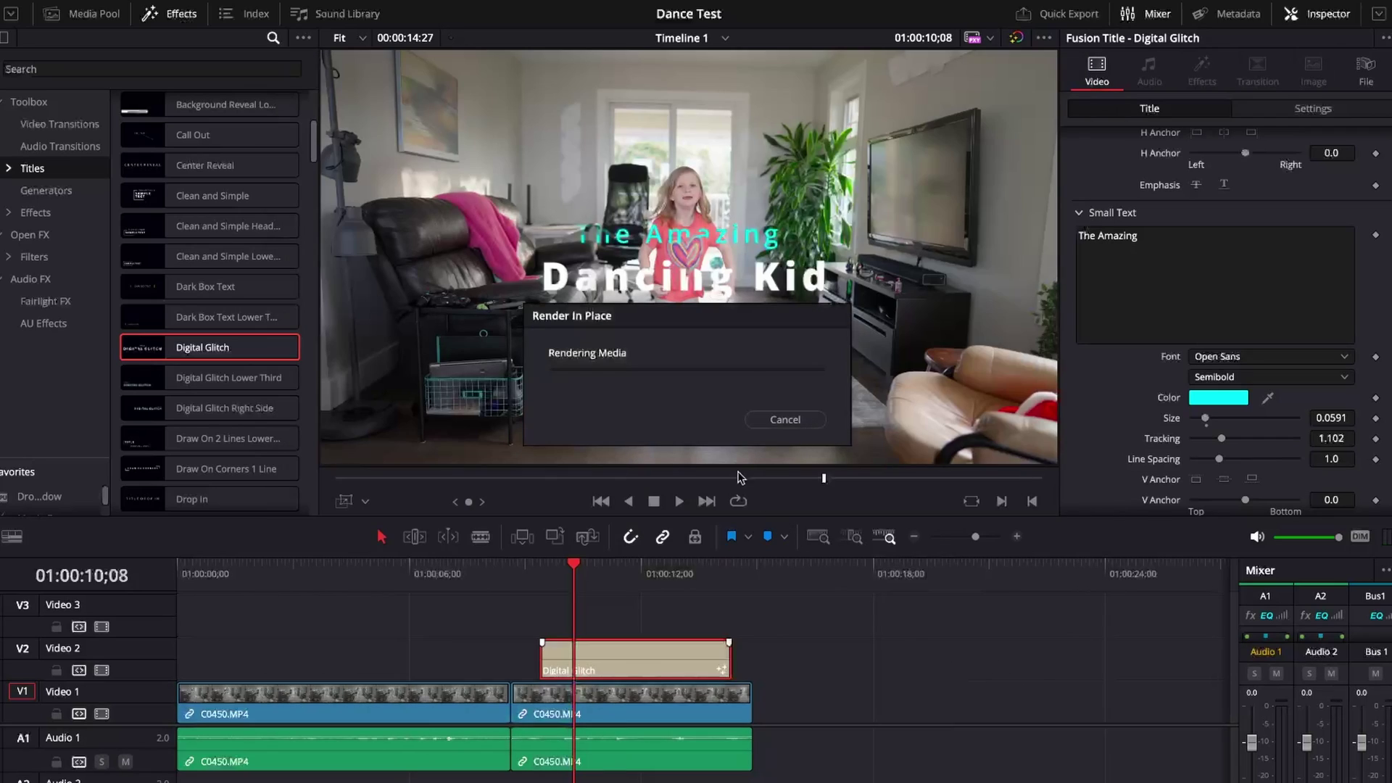
{"action": "key", "text": "Up"}
{"action": "key", "text": "space"}
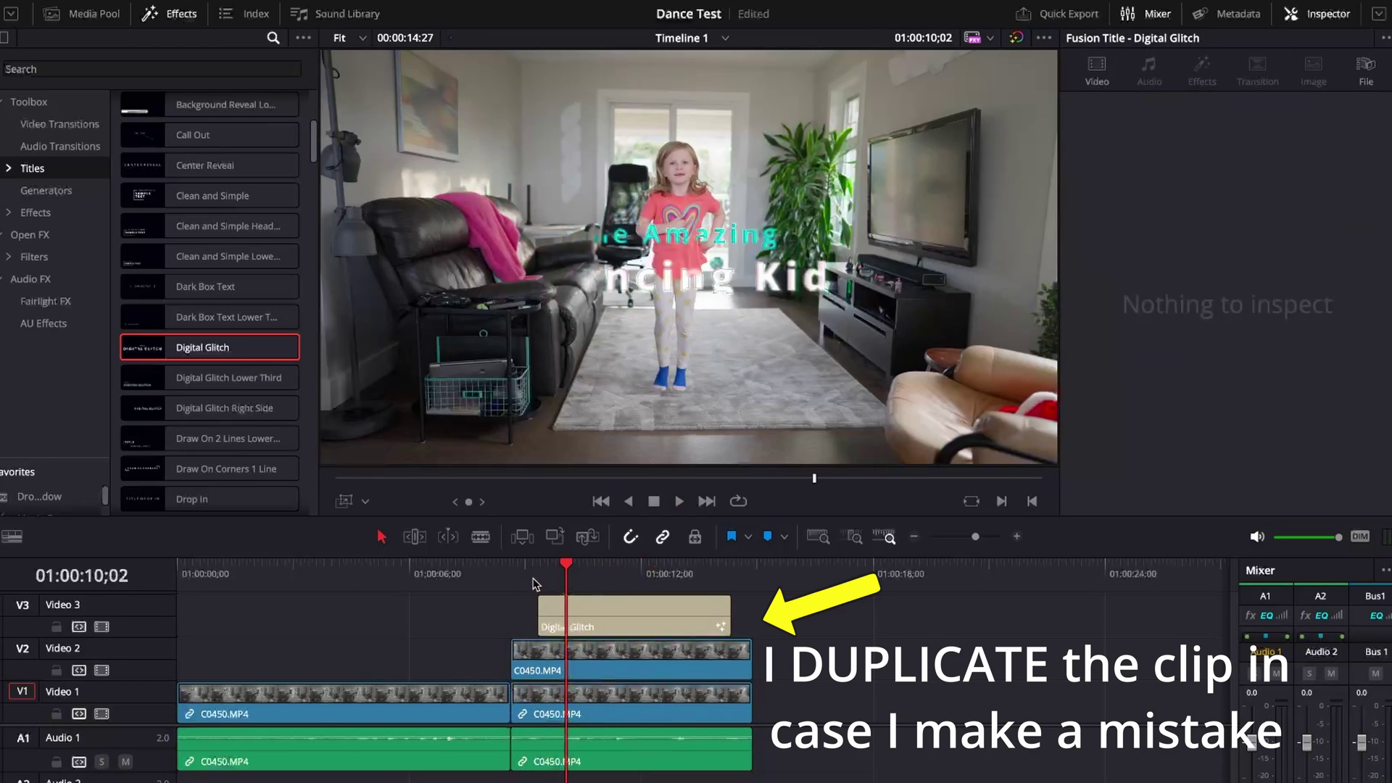
Combine the glitch title and the duplicated dance clip into Compound Clip 2
{"action": "left_click", "coordinate": [510, 567]}
{"action": "key", "text": "space"}
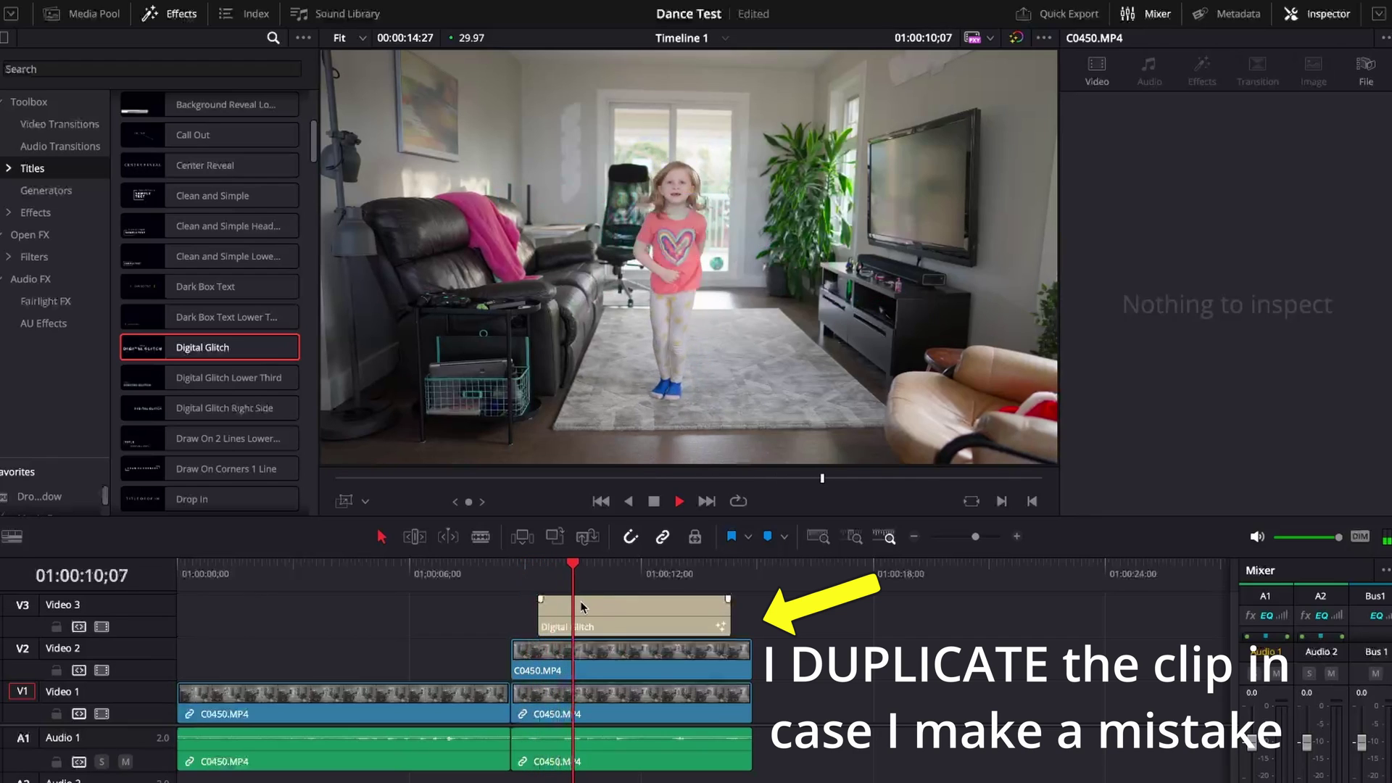
{"action": "left_click", "coordinate": [633, 616]}
{"action": "left_click", "coordinate": [646, 659], "text": "super"}
{"action": "right_click", "coordinate": [641, 612]}
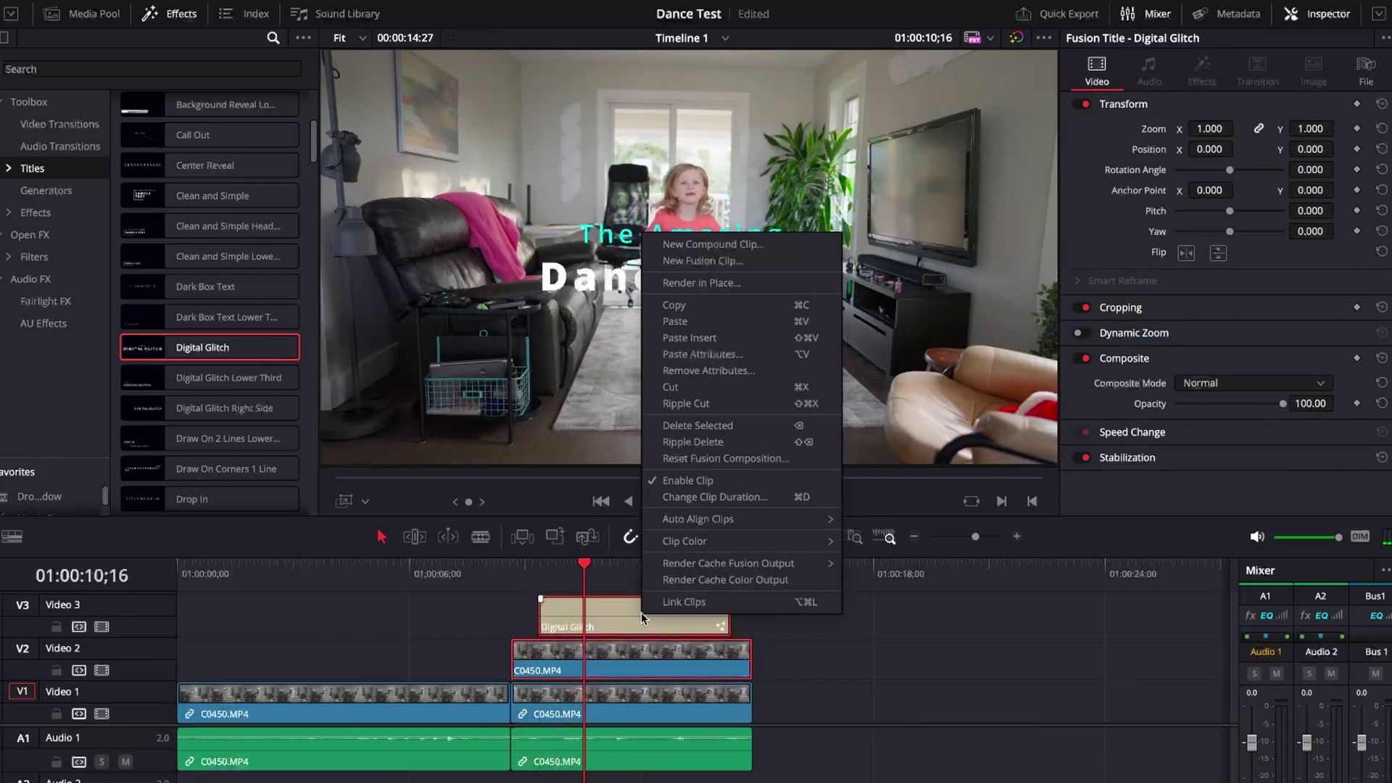
{"action": "left_click", "coordinate": [714, 245]}
{"action": "left_click", "coordinate": [828, 483]}
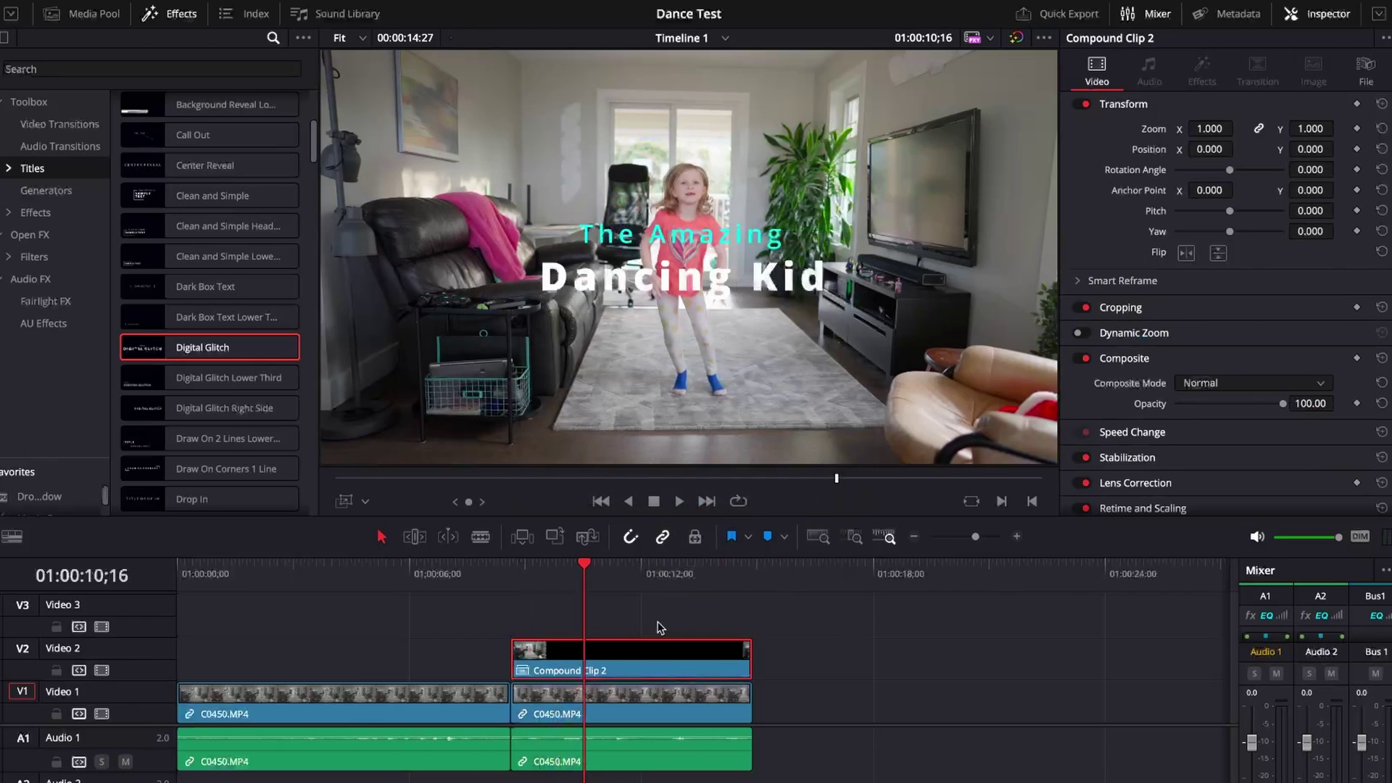
Render Compound Clip 2 in place into the VFX Hack folder and replay it
{"action": "right_click", "coordinate": [638, 654]}
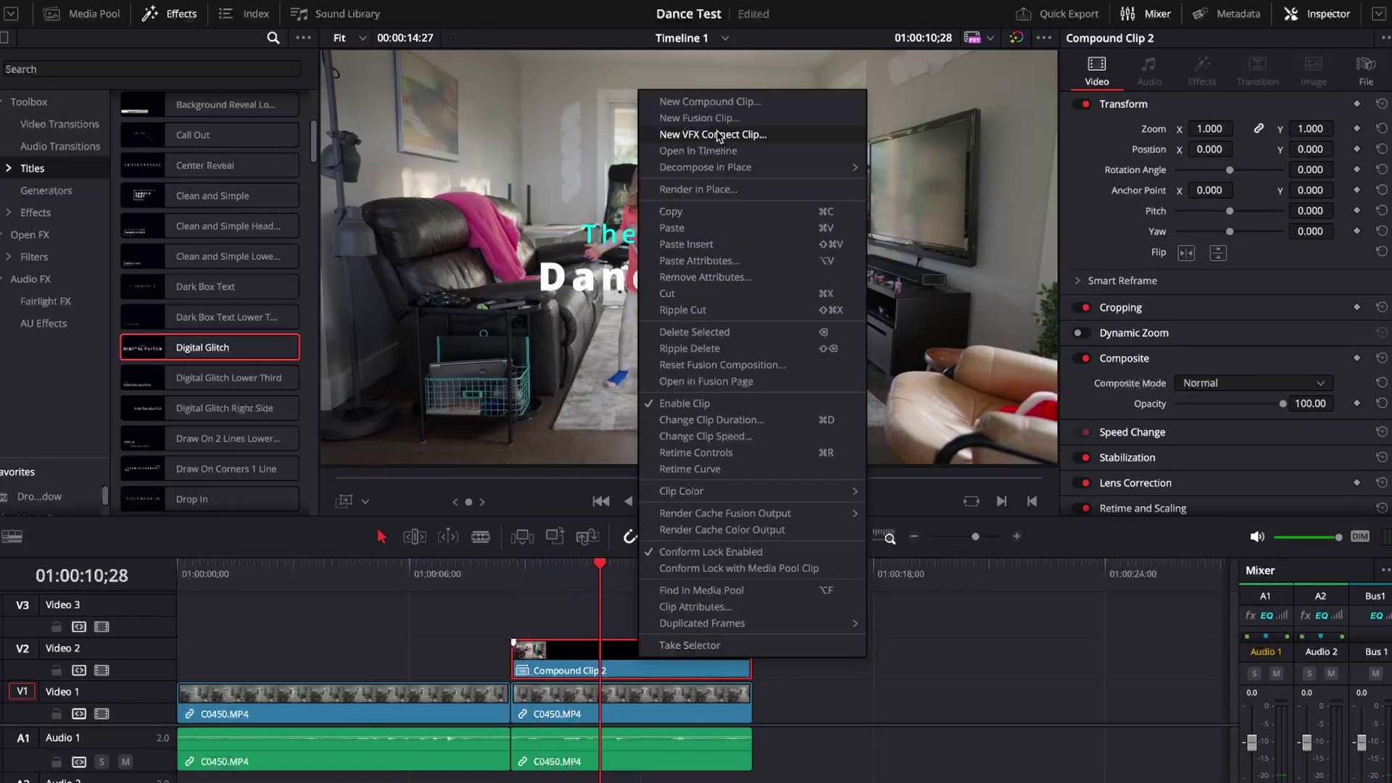
{"action": "left_click", "coordinate": [708, 190]}
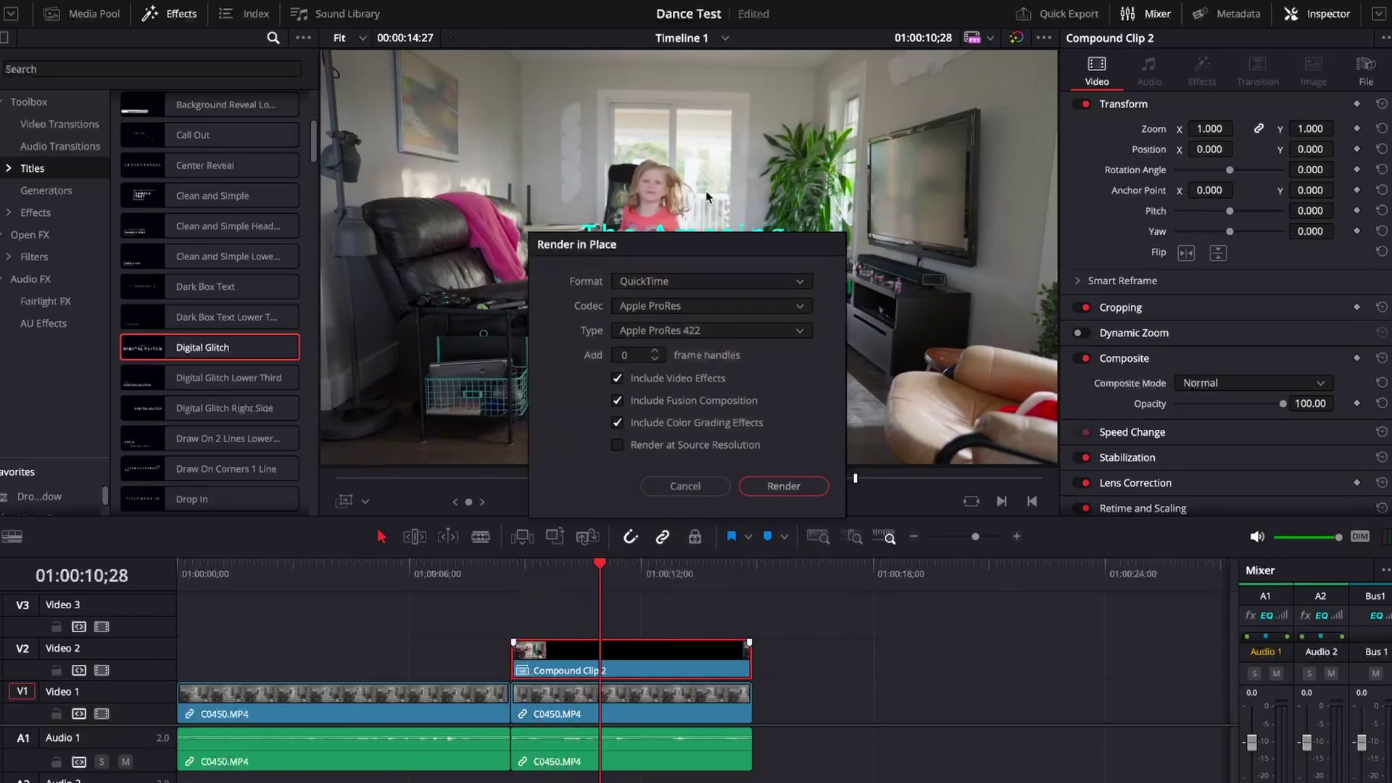
{"action": "left_click", "coordinate": [781, 491]}
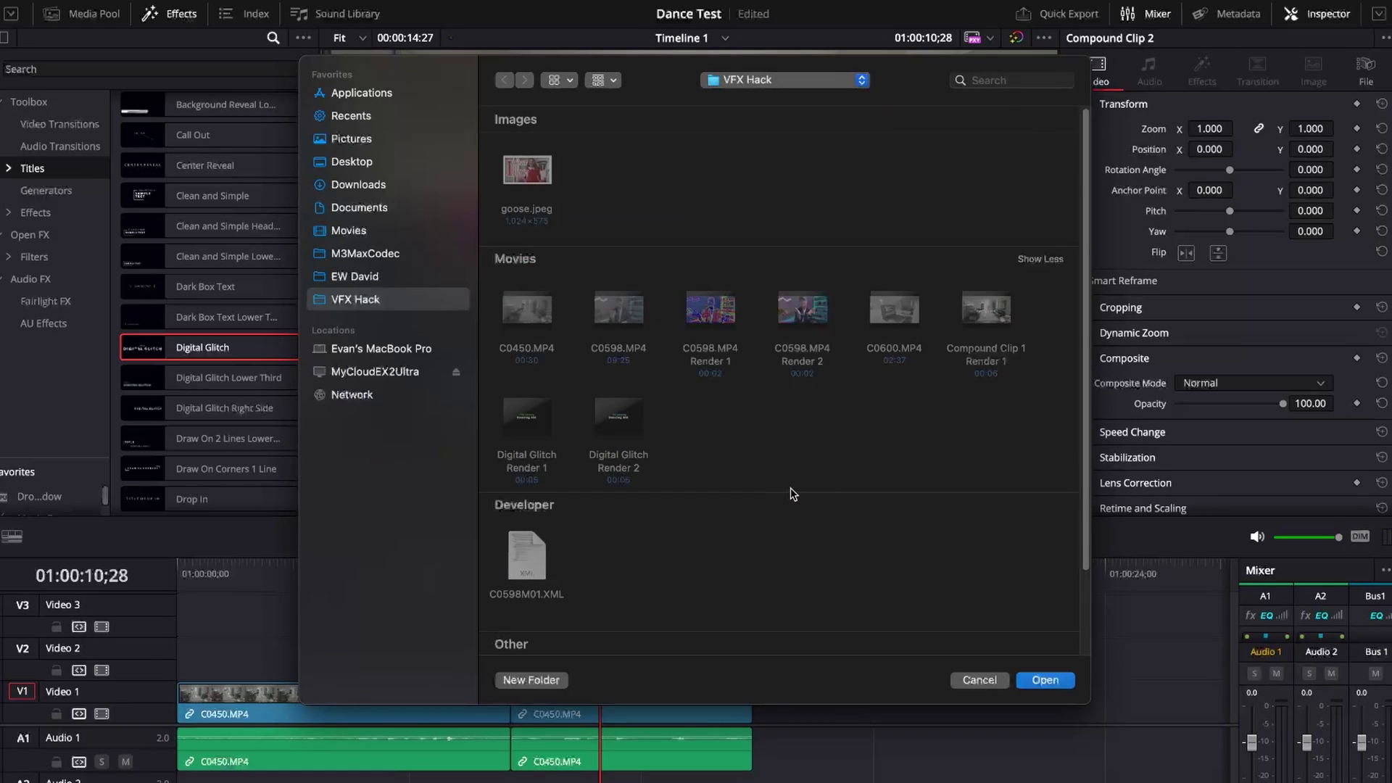
{"action": "left_click", "coordinate": [1044, 674]}
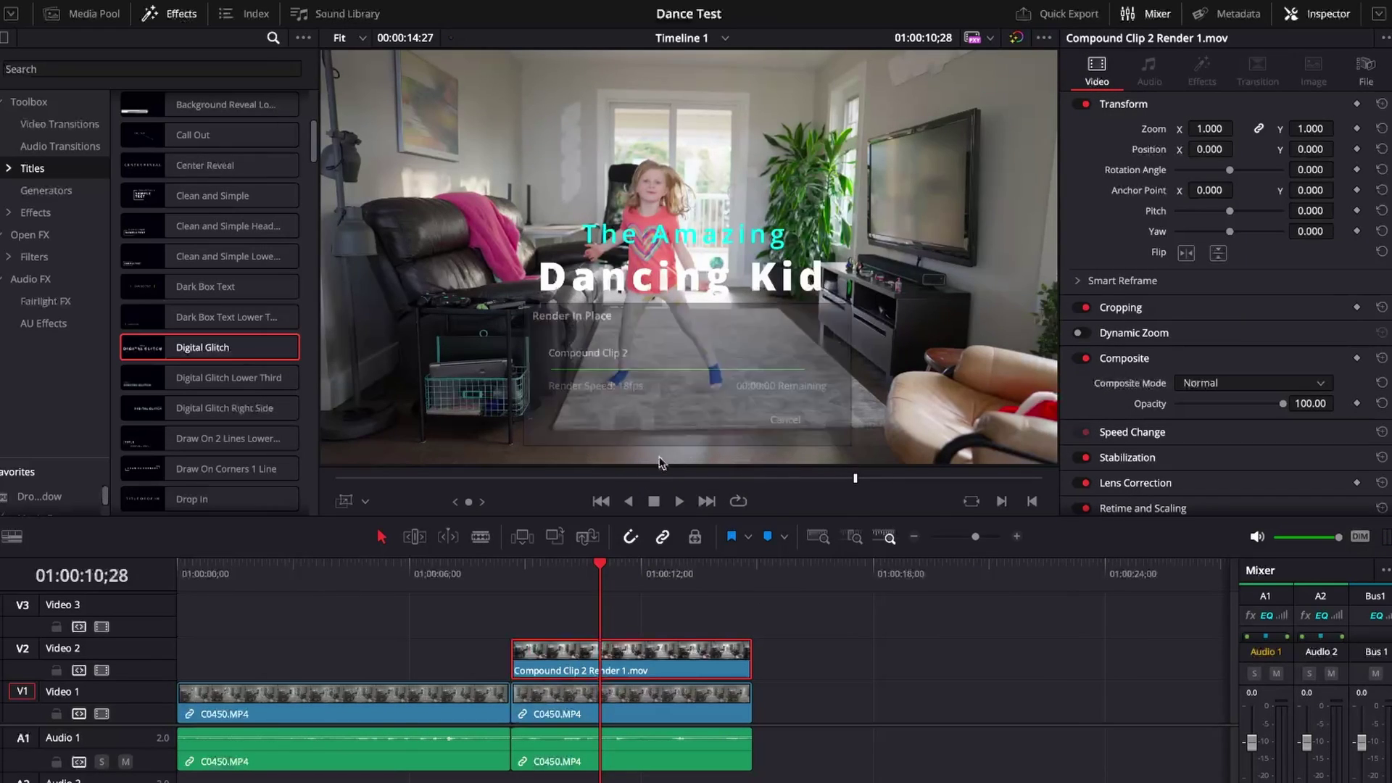
{"action": "left_click", "coordinate": [529, 574]}
{"action": "key", "text": "space"}
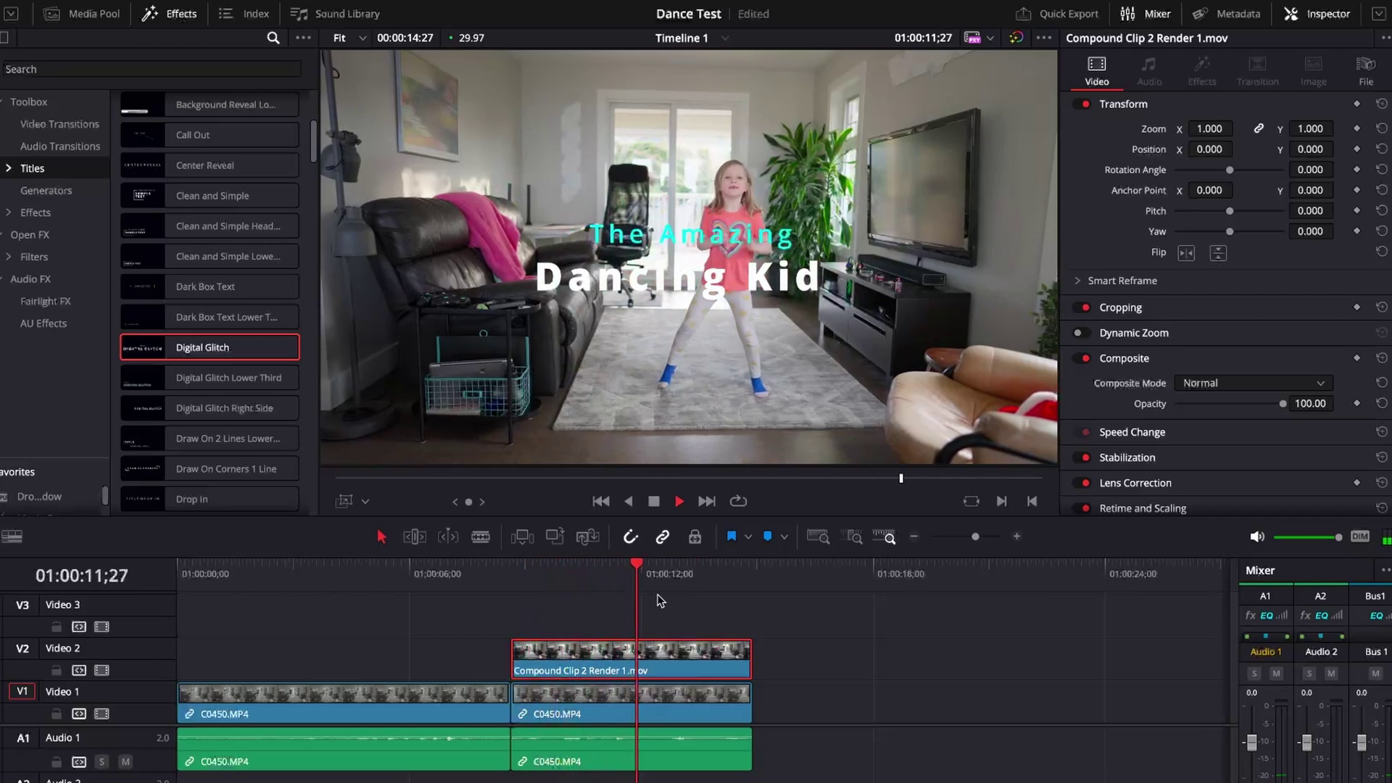
{"action": "left_click", "coordinate": [581, 574]}
{"action": "left_click", "coordinate": [570, 574]}
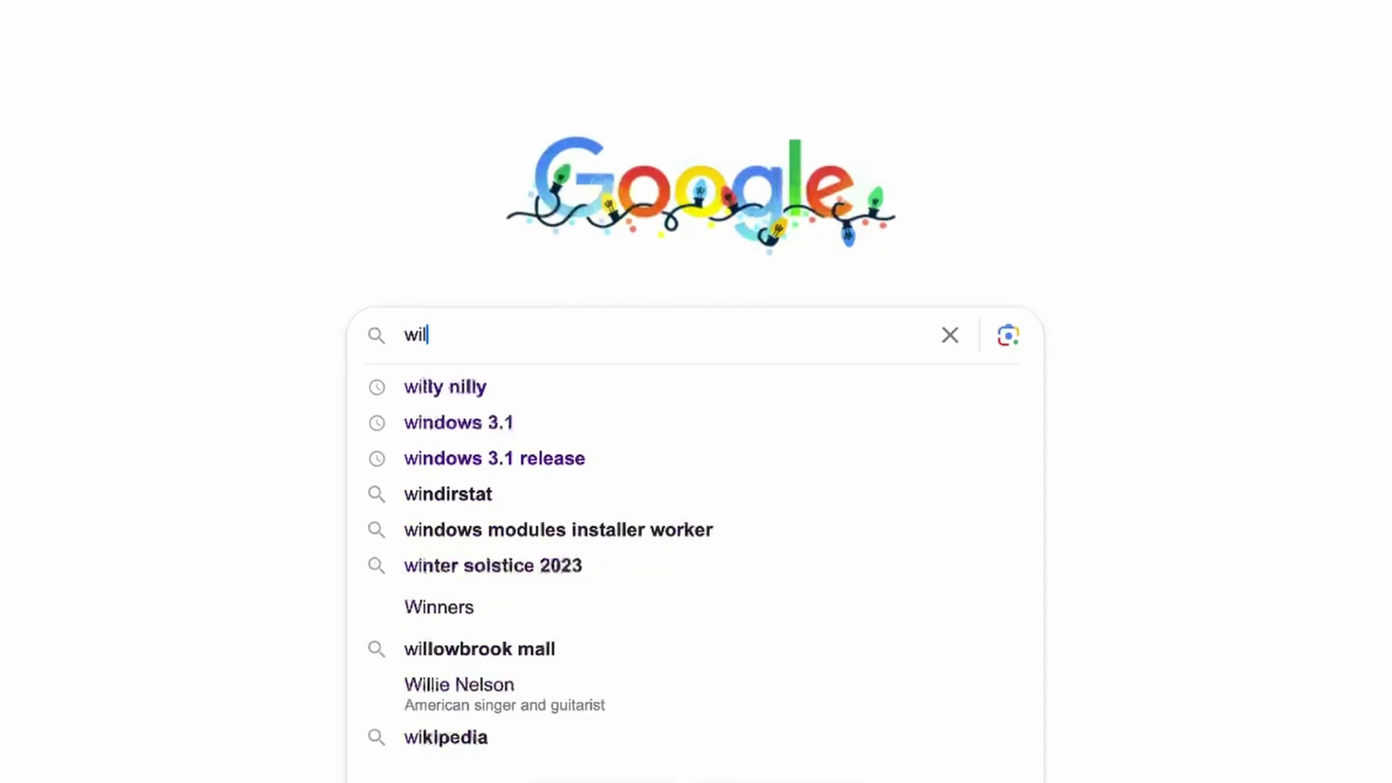
Search Google for 'willy nilly'
{"action": "type", "text": "ly nilly"}
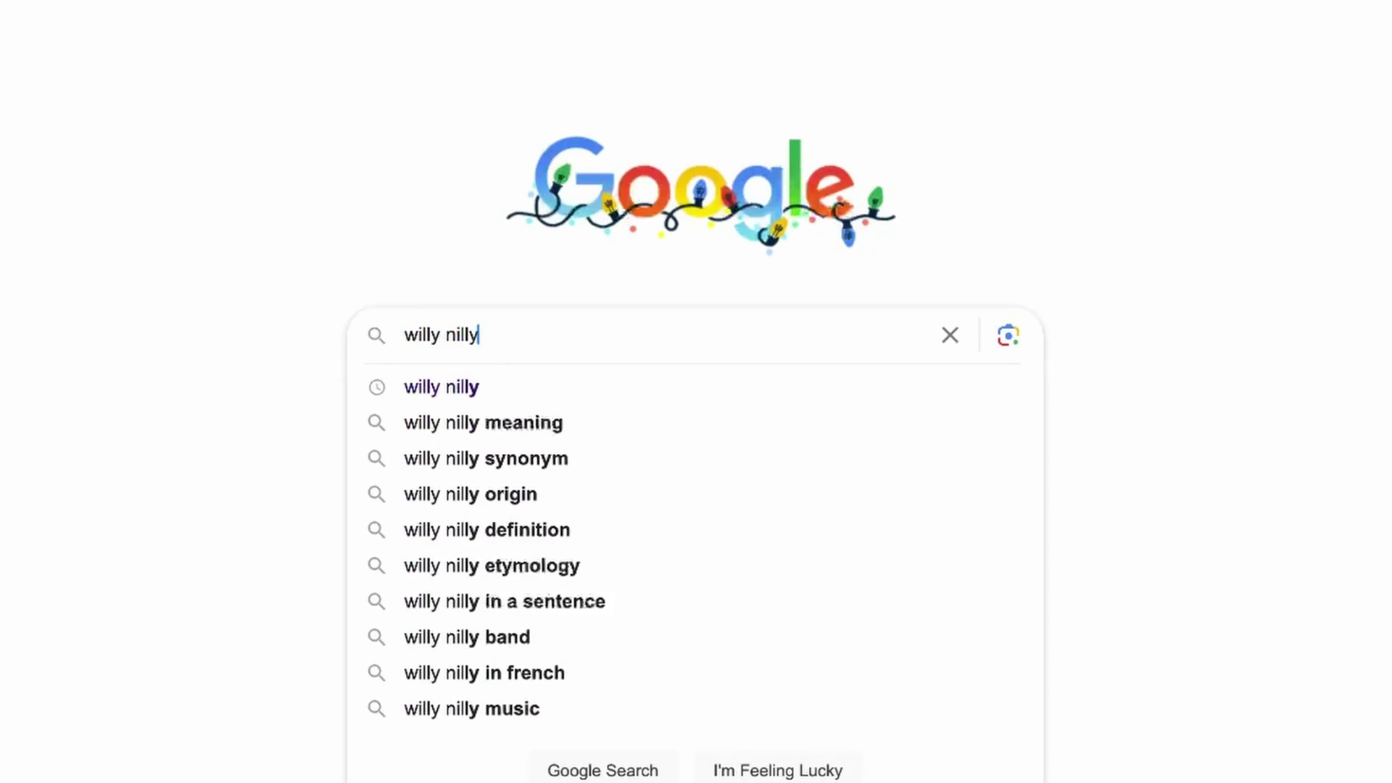
{"action": "key", "text": "Return"}
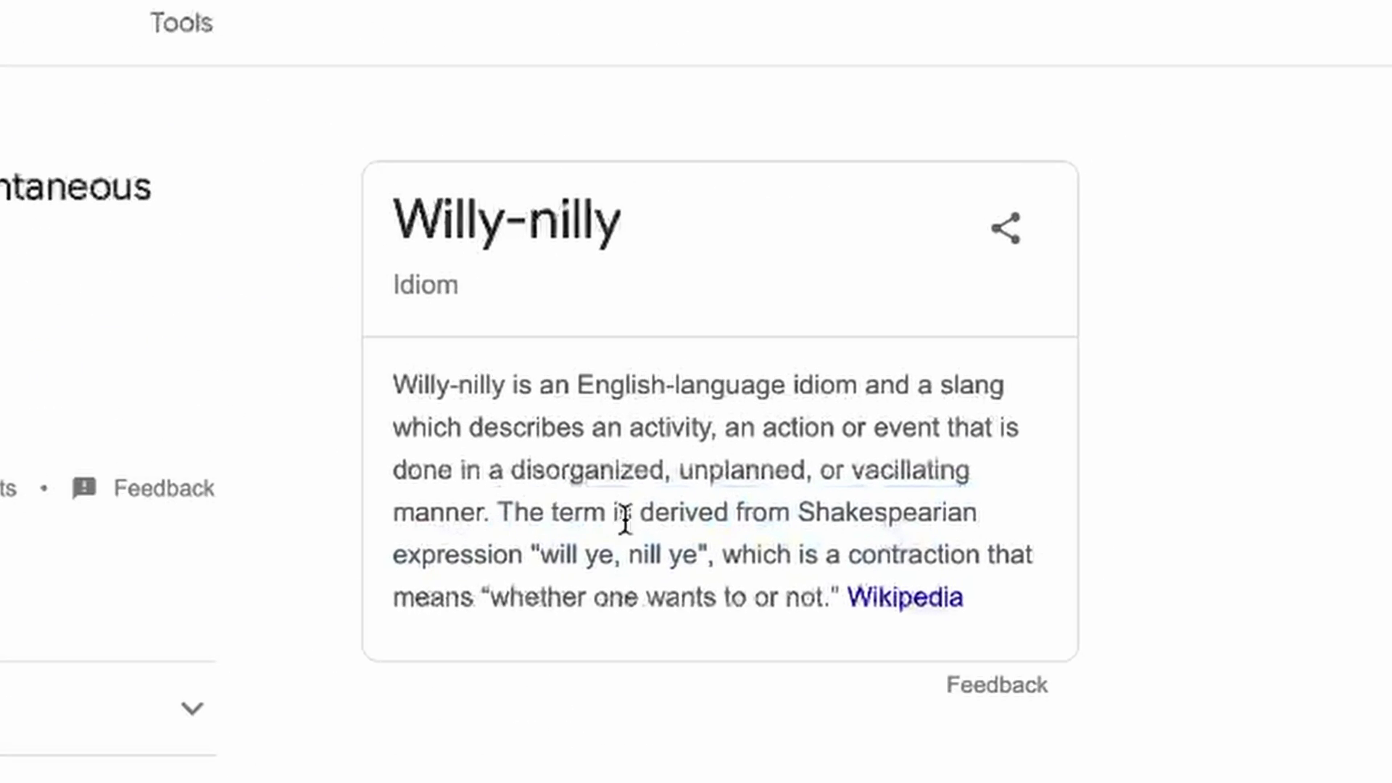